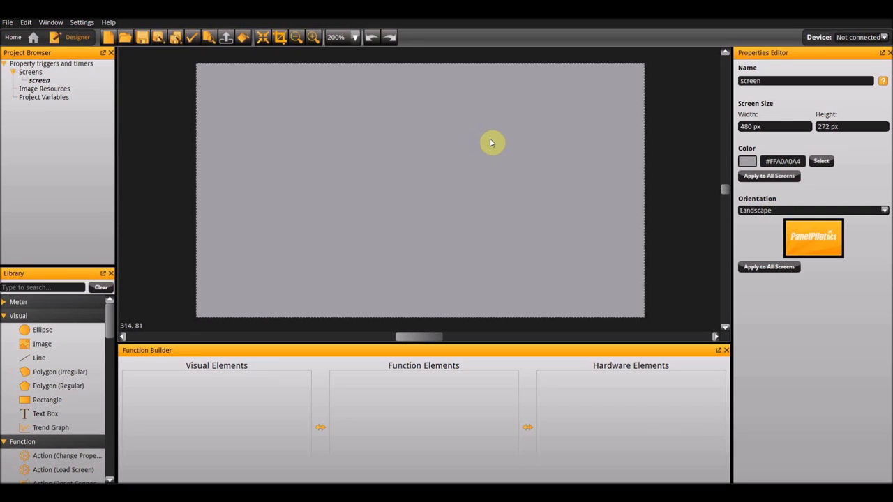
- Add a rectangle to the screen and set its position to X 0, Y 0
drag(61, 400, 312, 155)
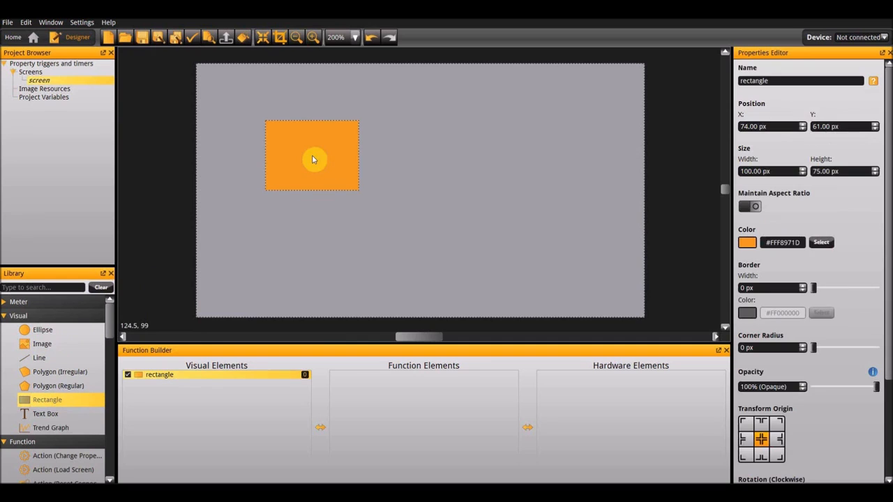
click(780, 128)
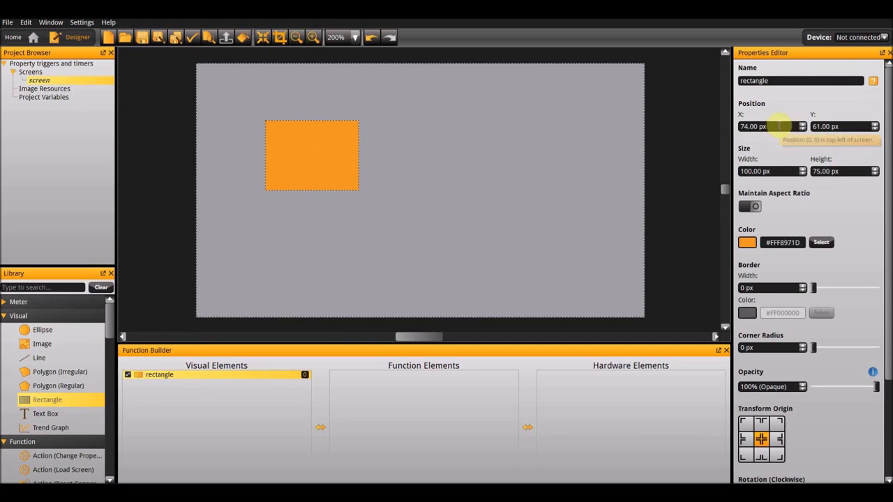
text(0)
key(Tab)
text(0)
key(Return)
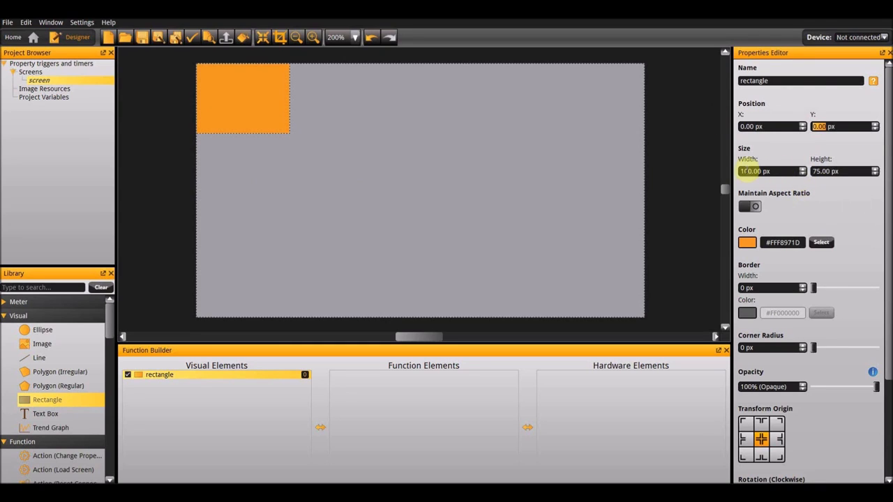
- Set the rectangle's size to 480 px wide and 272 px high
click(772, 171)
text(480)
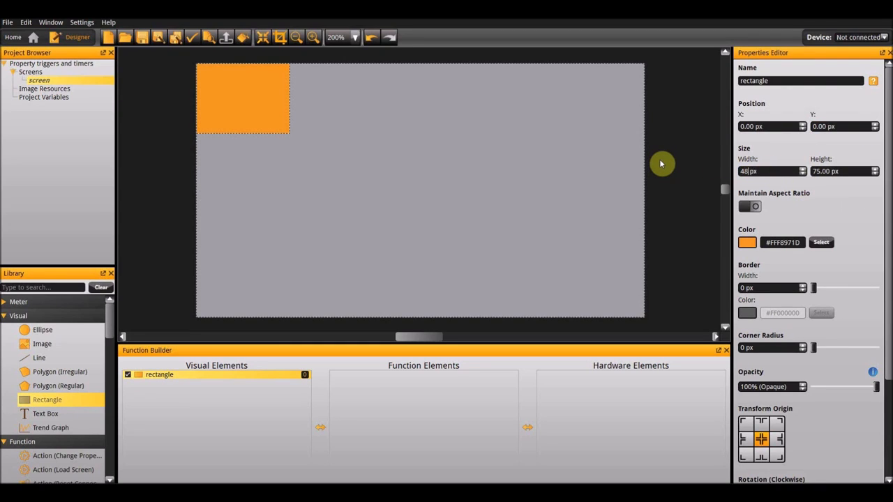
key(Tab)
text(272)
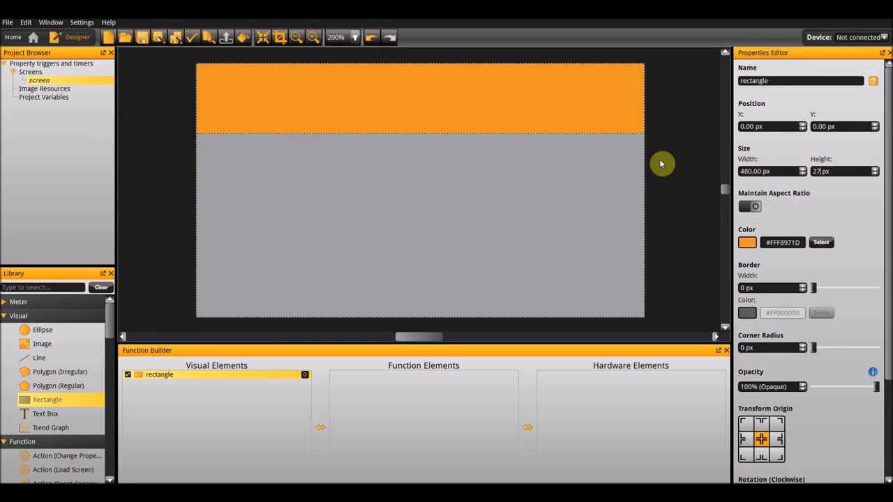
key(Return)
- Add a linear gradient fill from the rectangle, move the gradient aside and delete the original orange rectangle
right_click(570, 222)
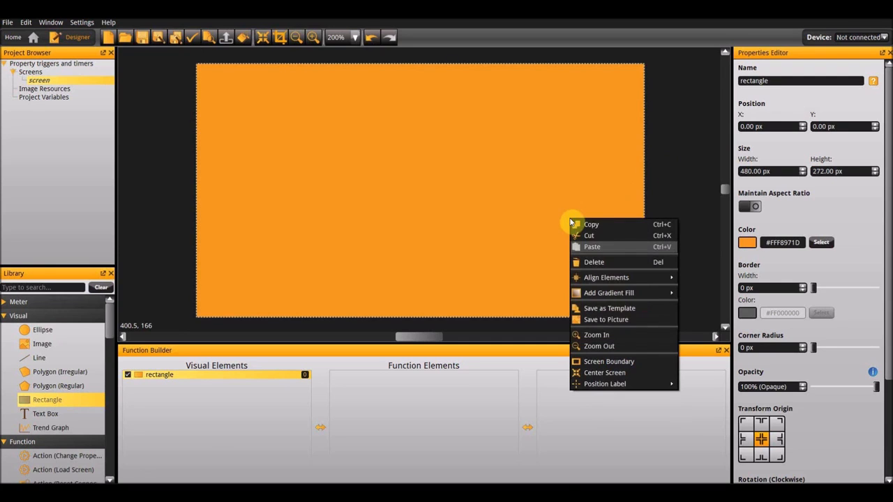
mouse_move(623, 297)
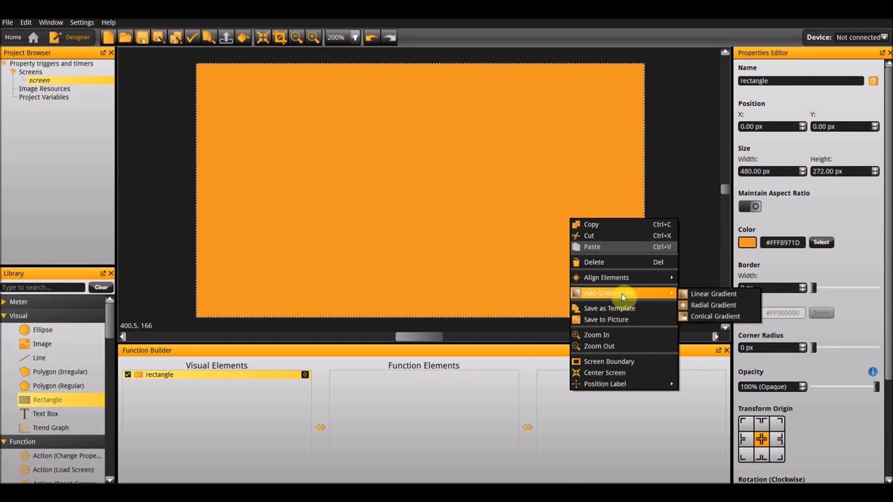
click(712, 296)
drag(507, 233, 616, 326)
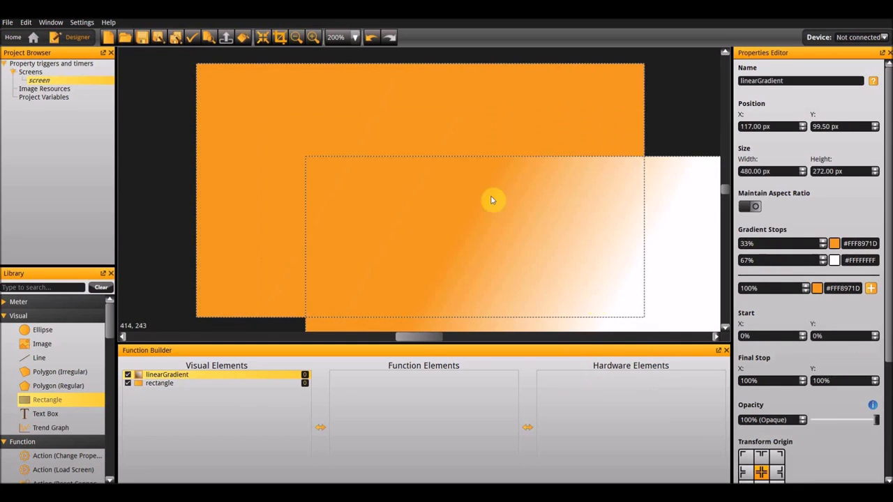
click(438, 113)
key(Delete)
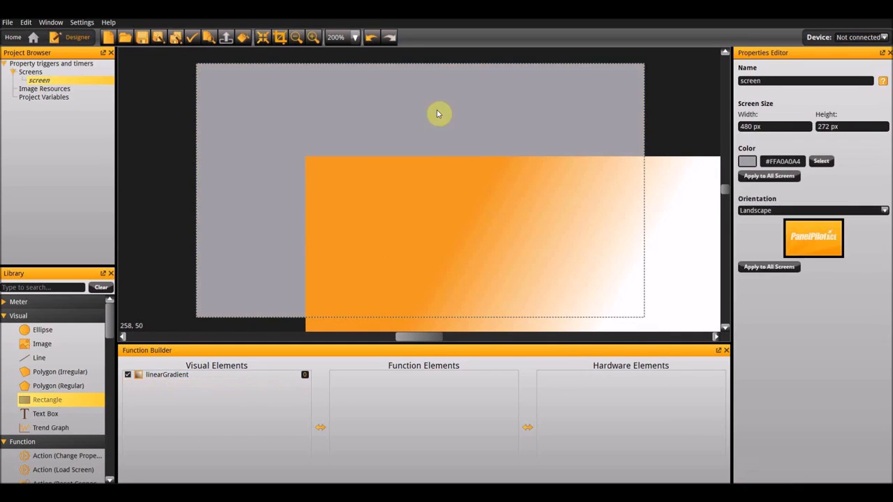
- Set the linear gradient's position to X 0, Y 0
click(455, 189)
click(784, 127)
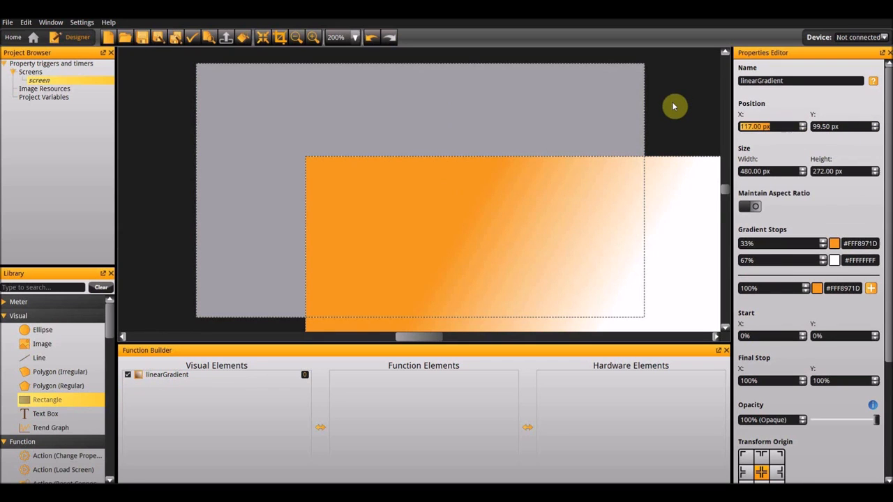
text(0)
key(Tab)
text(0)
key(Tab)
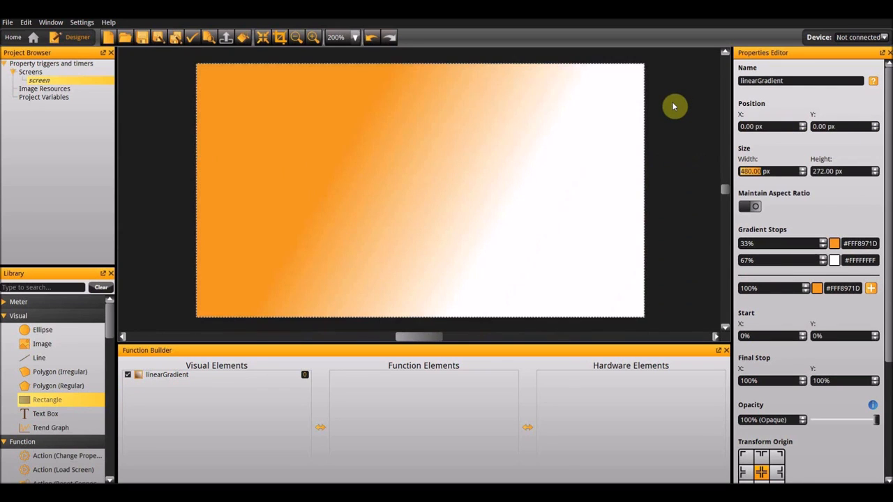
- Set the gradient's 33% stop to light grey #FFB9B9B9
click(834, 243)
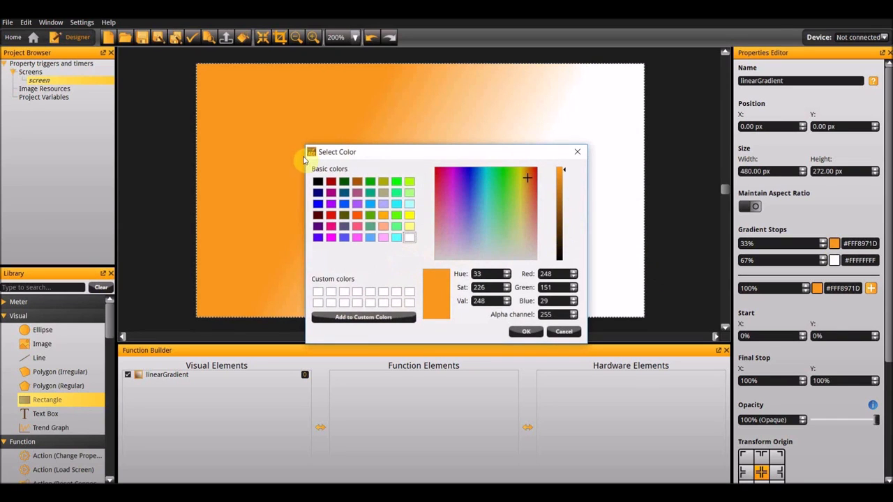
click(410, 237)
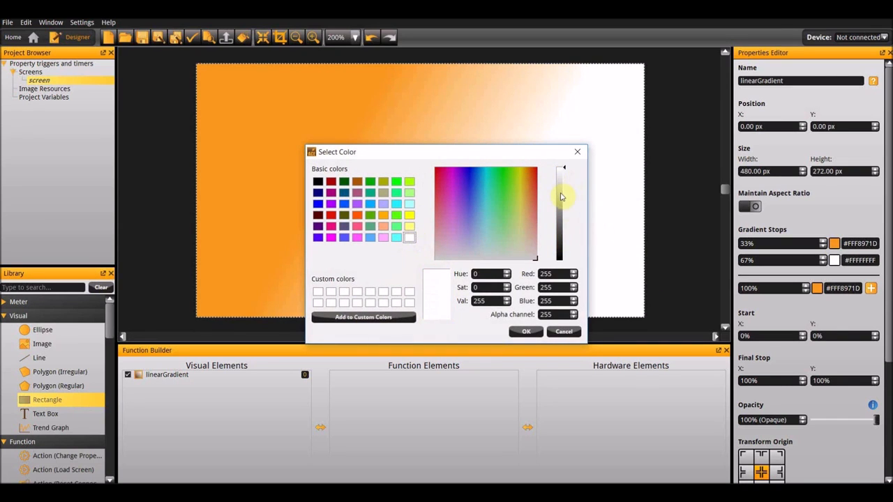
click(563, 192)
click(523, 333)
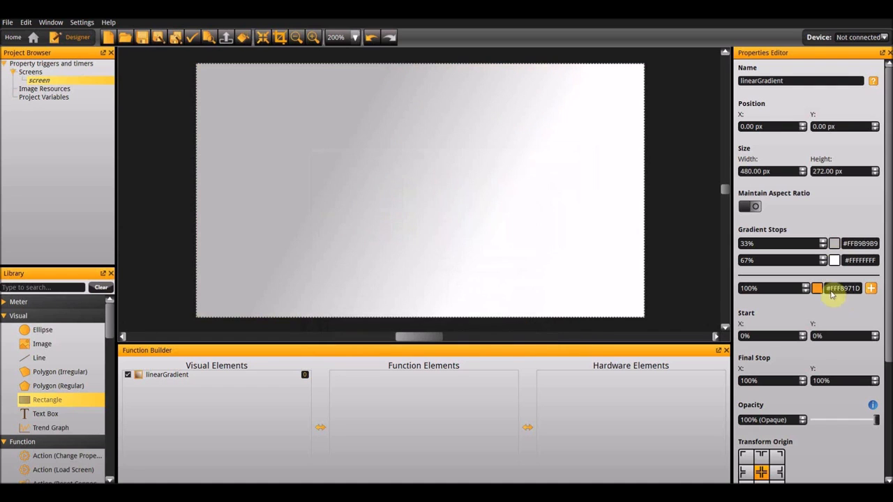
- Set the gradient's 67% stop to dark grey #FF6D6D6D
click(834, 260)
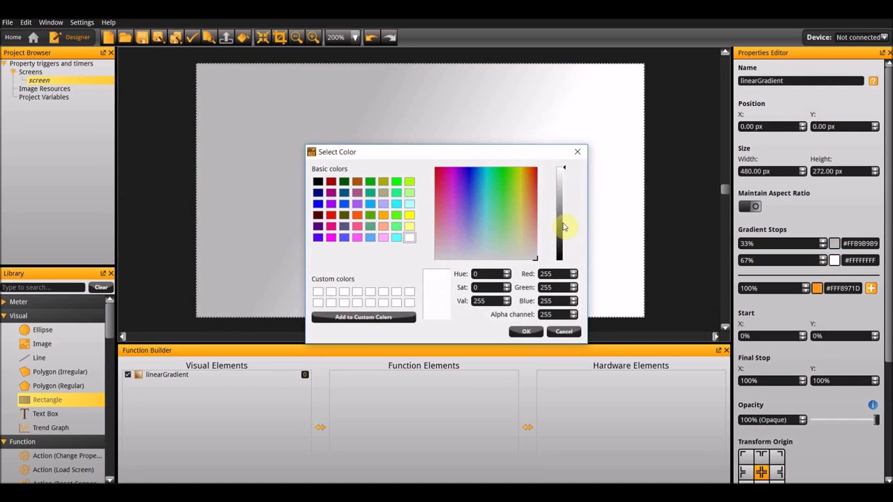
click(563, 221)
click(529, 331)
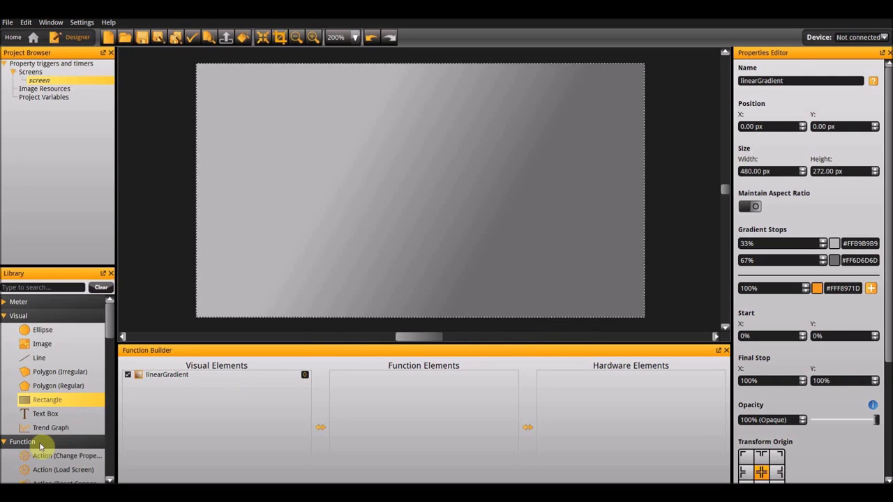
- Add a text box to the screen and set its text to "General Timer"
double_click(37, 419)
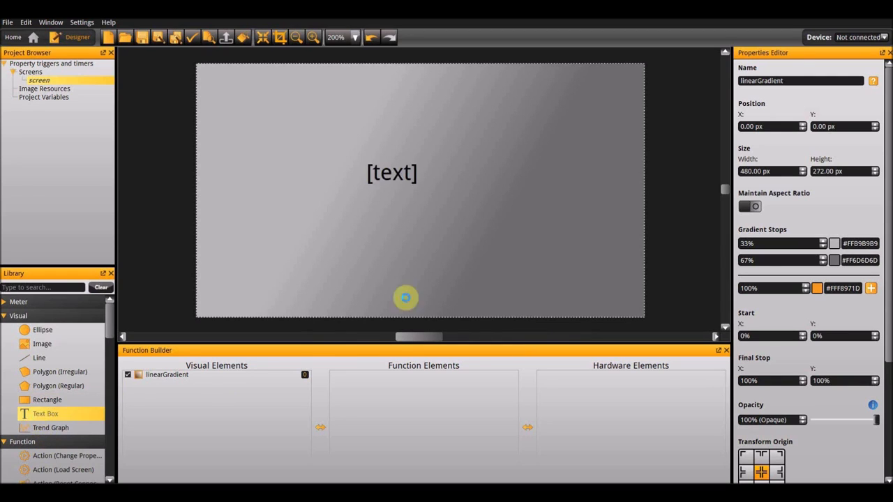
click(742, 255)
key(BackSpace)
key(BackSpace)
key(BackSpace)
key(BackSpace)
key(BackSpace)
key(BackSpace)
text(G)
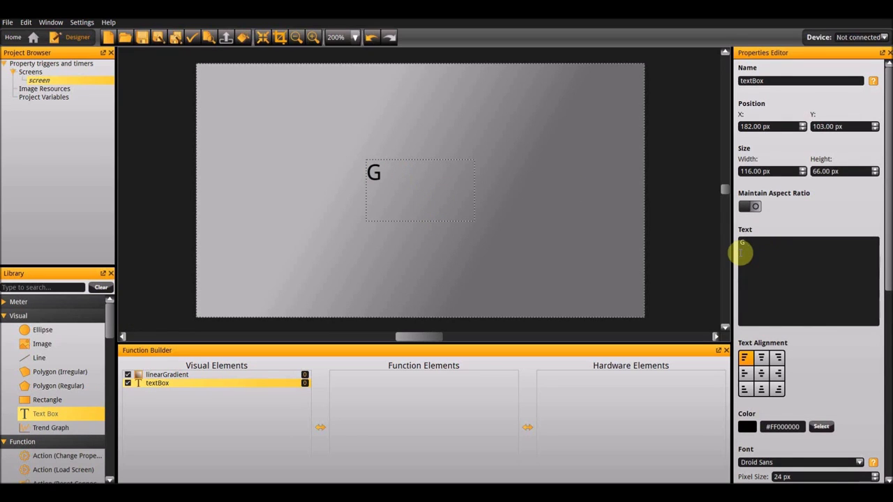
text(ernall)
key(BackSpace)
key(BackSpace)
key(BackSpace)
key(BackSpace)
key(BackSpace)
text(neral Timer)
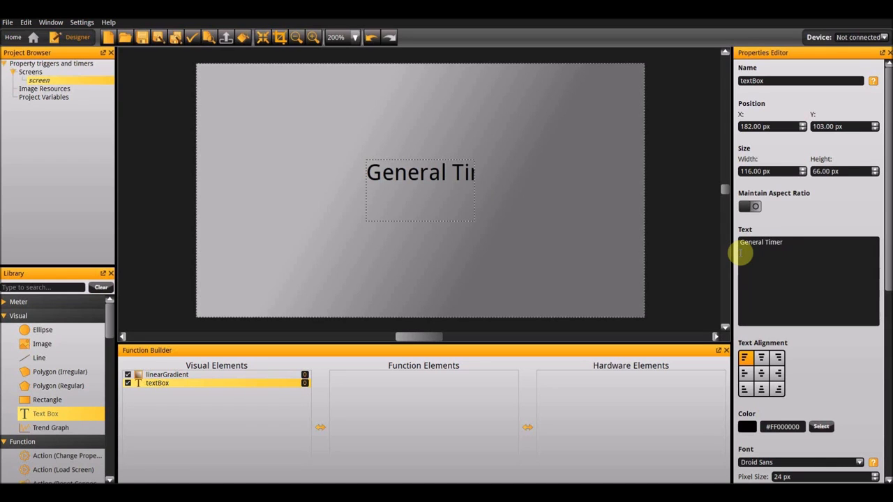
- Make the General Timer text bold and resize its box to fit the text, about 29 px high
drag(474, 193, 516, 194)
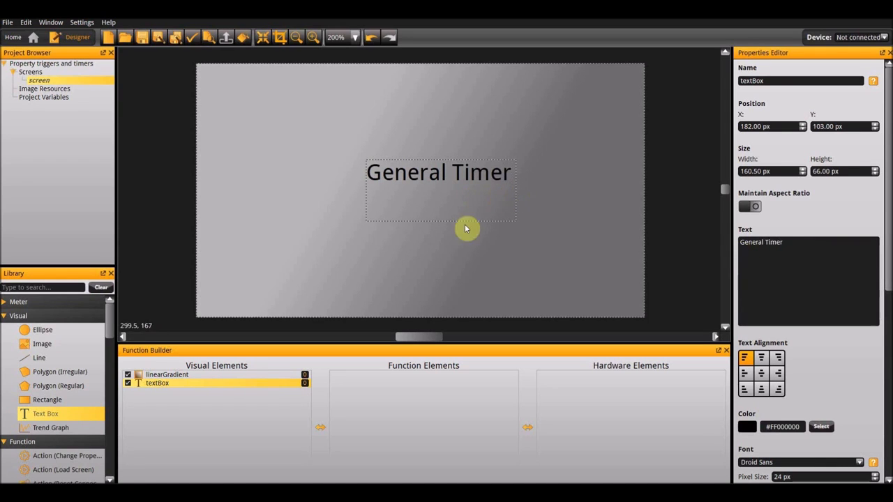
drag(447, 219, 444, 187)
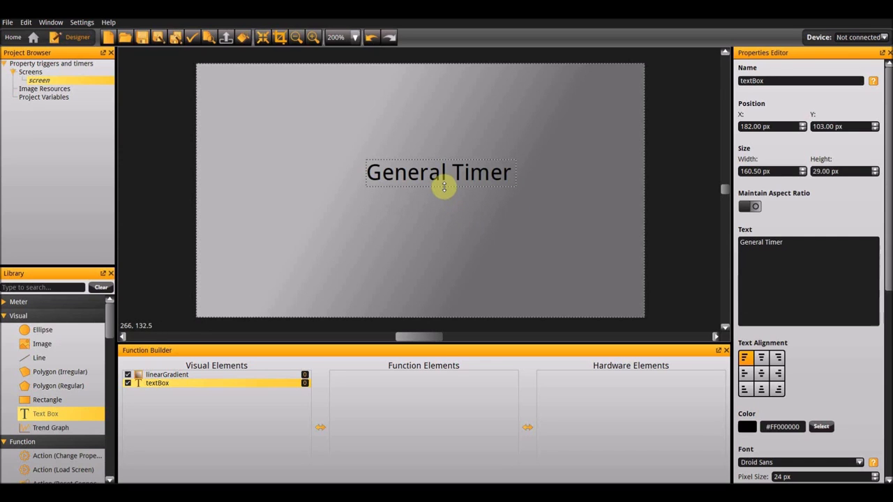
scroll(774, 428, down, 5)
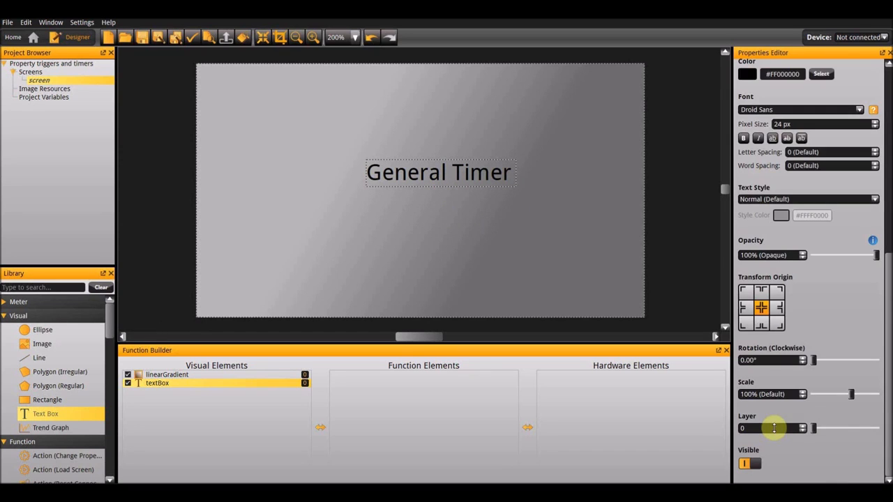
click(743, 138)
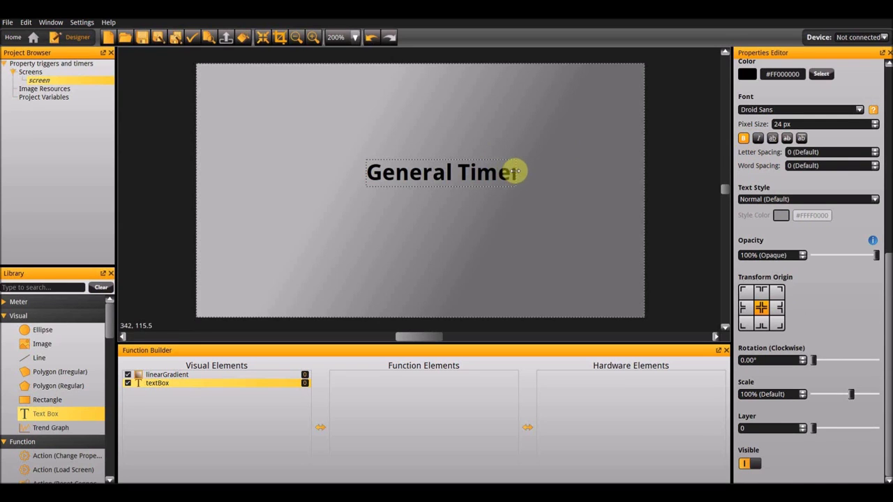
drag(515, 173, 534, 176)
- Center the General Timer text box on the screen and align it to the screen's top edge
right_click(465, 176)
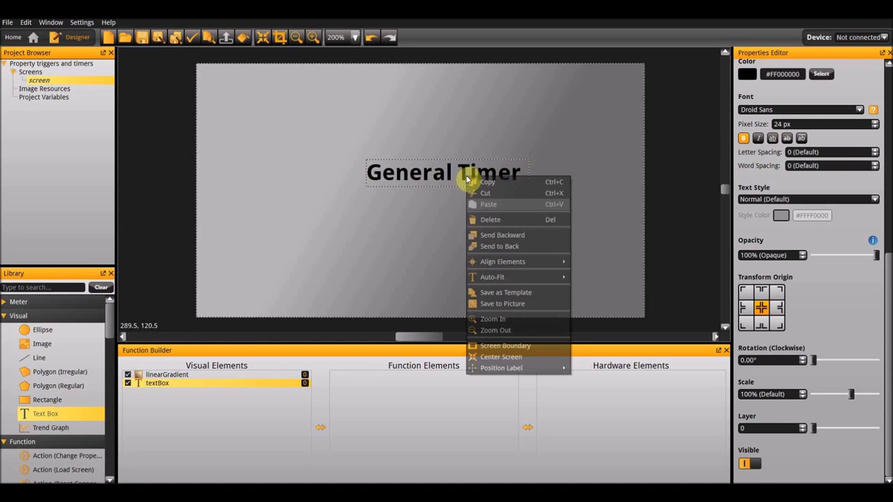
mouse_move(528, 263)
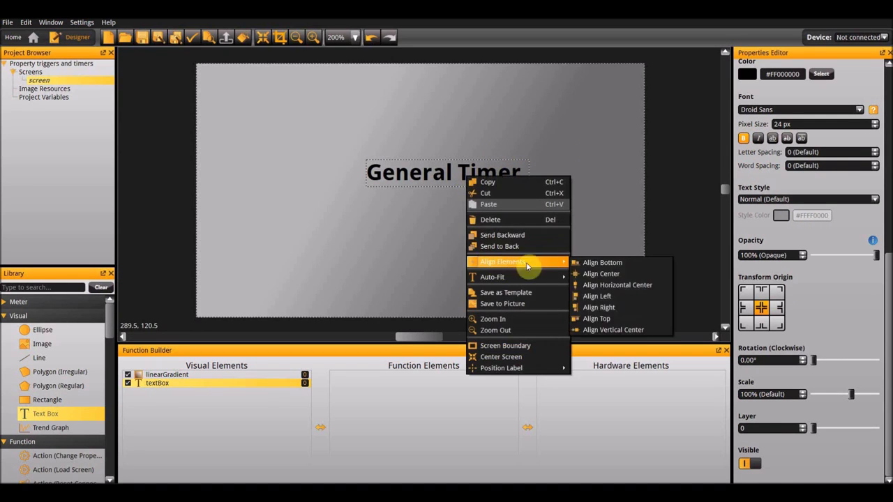
click(617, 283)
right_click(422, 191)
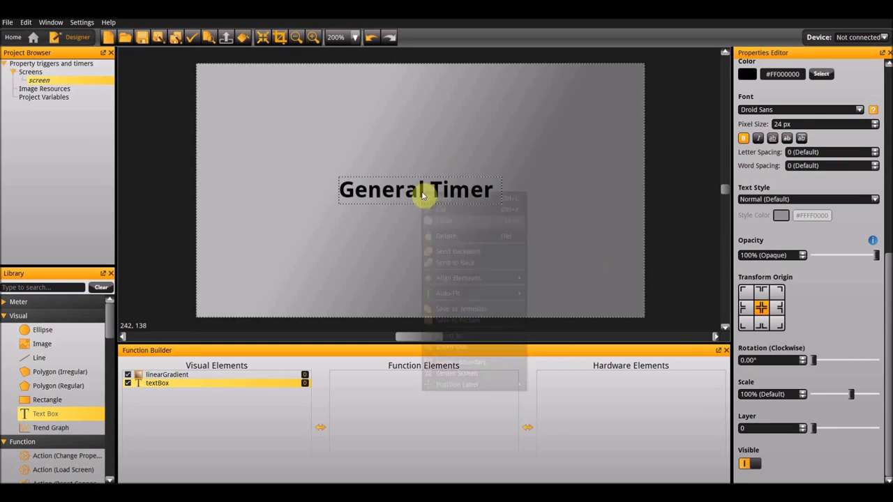
mouse_move(458, 278)
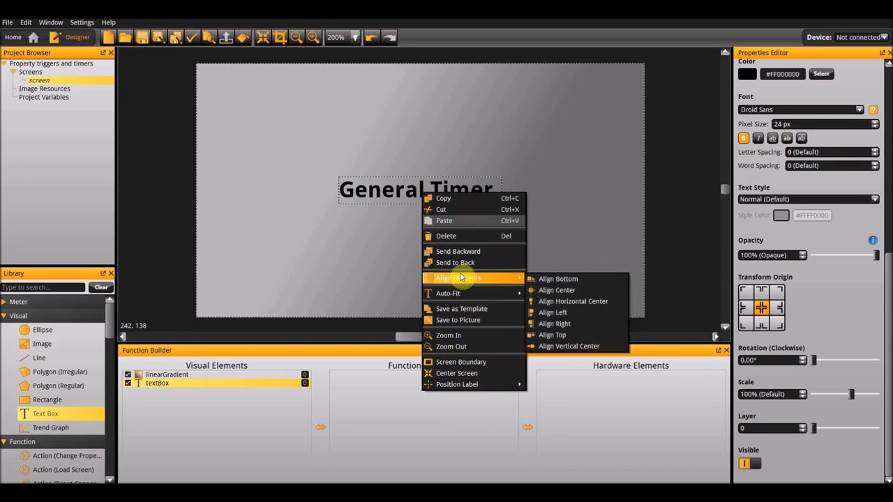
click(578, 337)
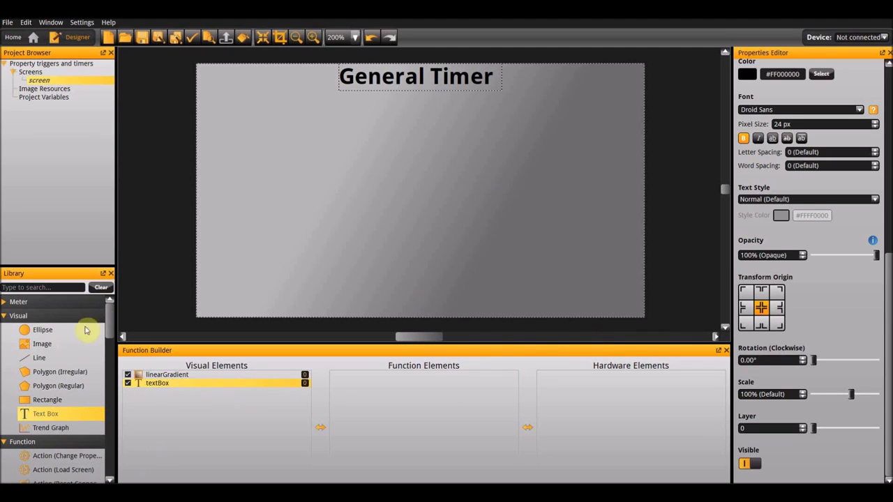
- Add a rectangle to the screen and set its size to 160 px wide and 90 px high
double_click(49, 403)
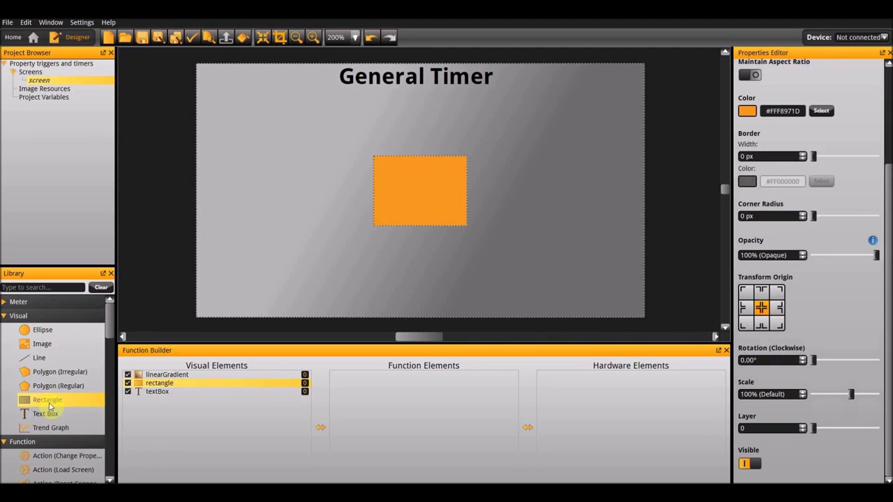
scroll(839, 126, up, 4)
drag(773, 172, 699, 172)
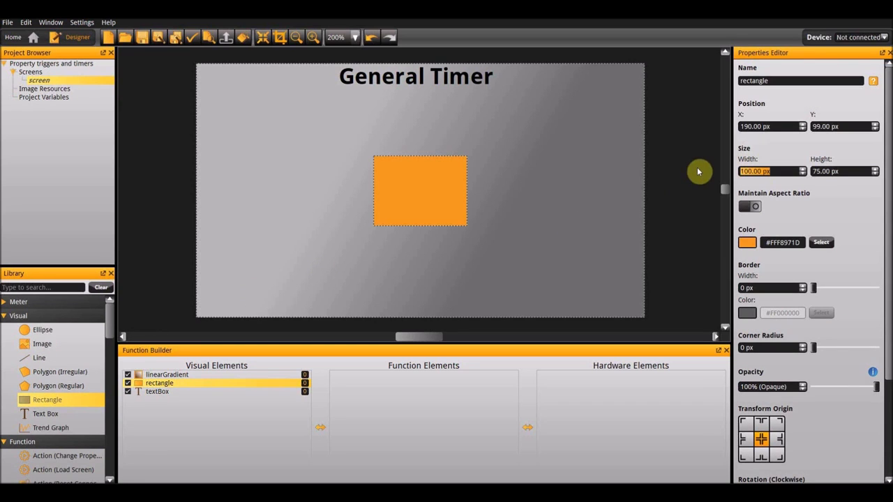
text(160)
key(Tab)
text(90)
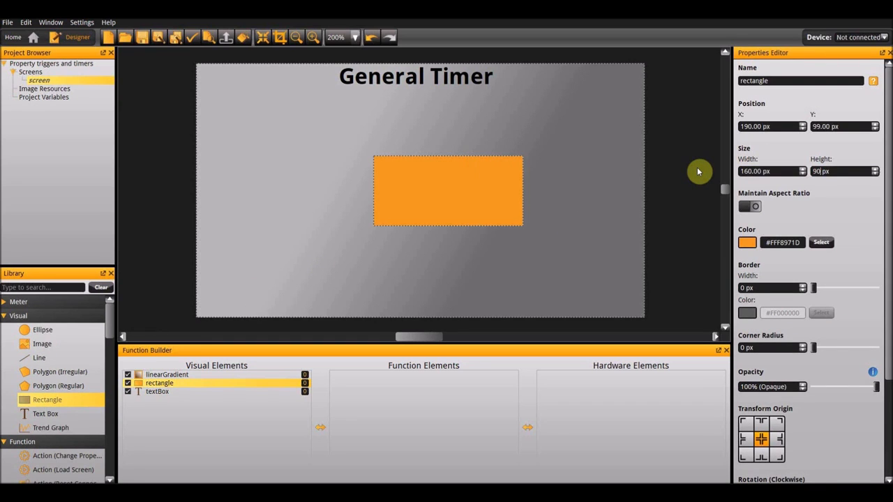
key(Return)
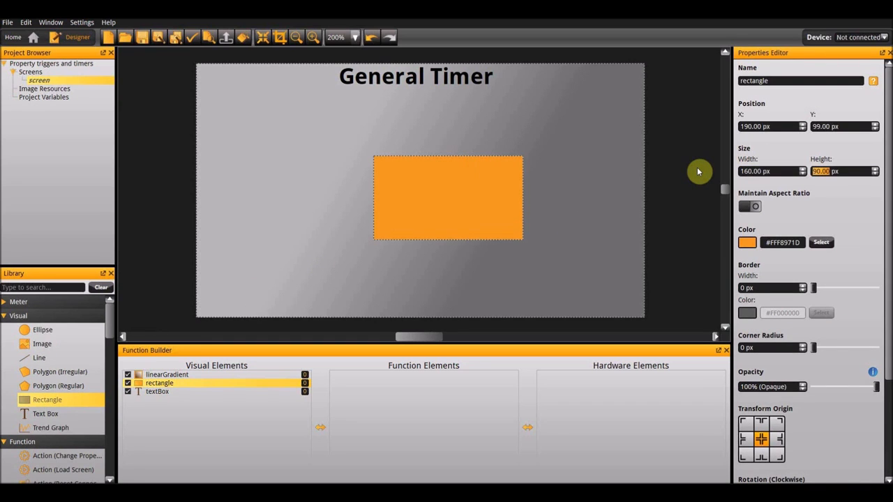
- Set the 160 × 90 px rectangle's color to light grey #FFBFBFBF
click(741, 243)
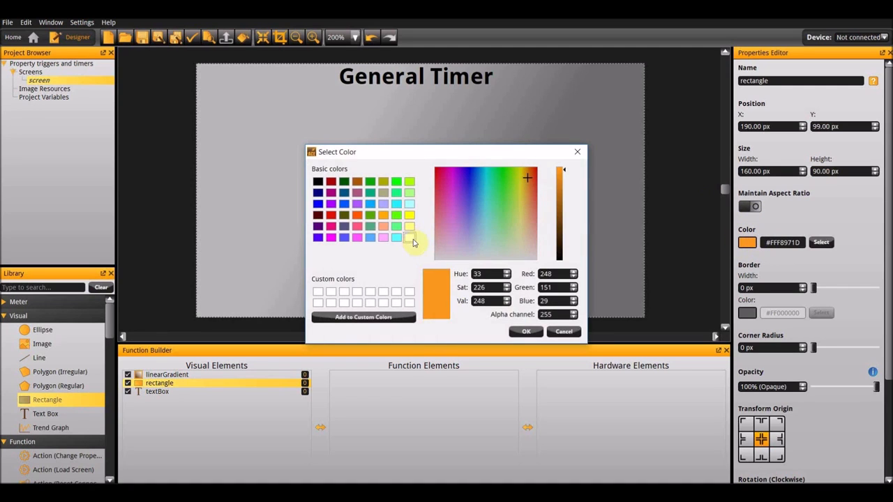
click(410, 237)
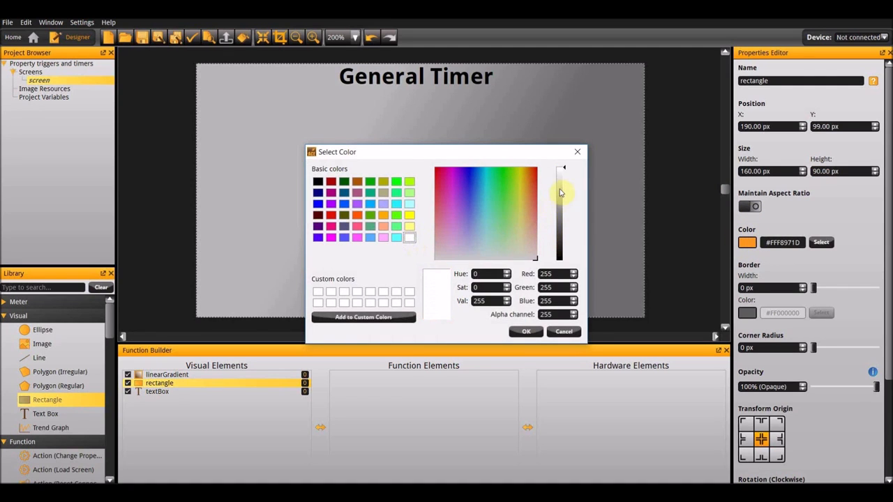
click(562, 190)
click(527, 331)
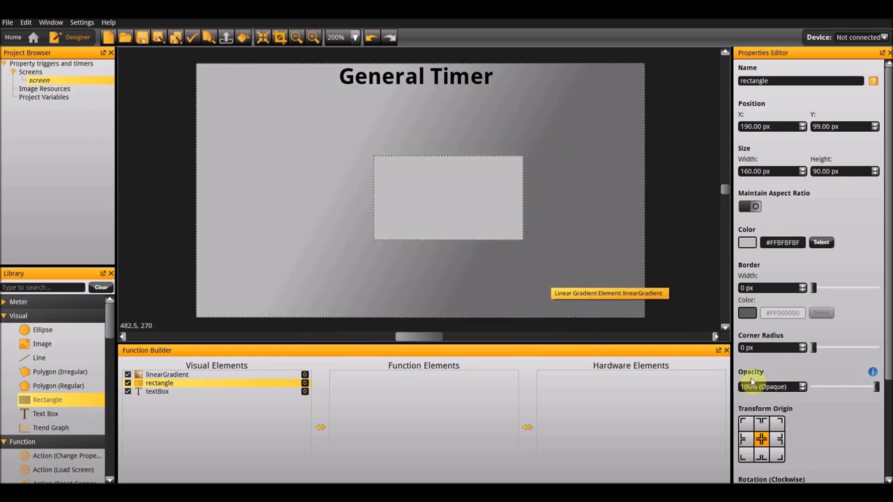
- Round the rectangle's corners with a 10 px radius and align the rectangle to the center of the screen
drag(768, 348, 642, 338)
text(10)
key(Return)
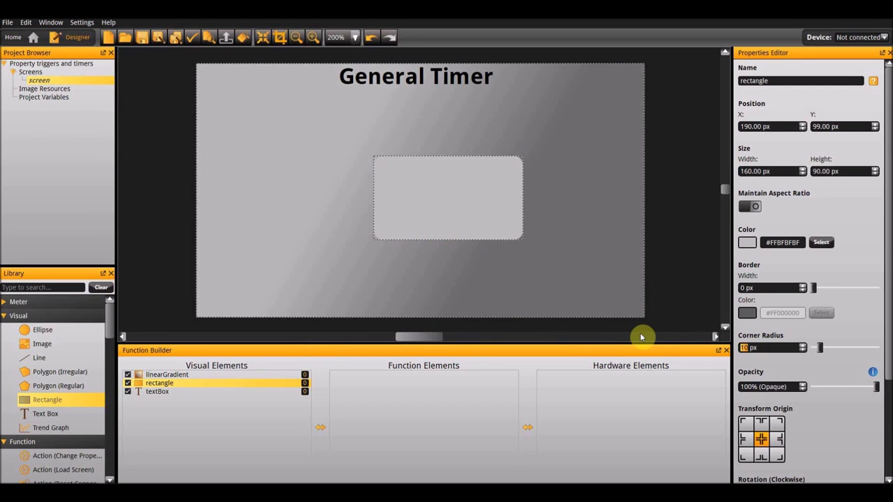
right_click(480, 238)
mouse_move(530, 320)
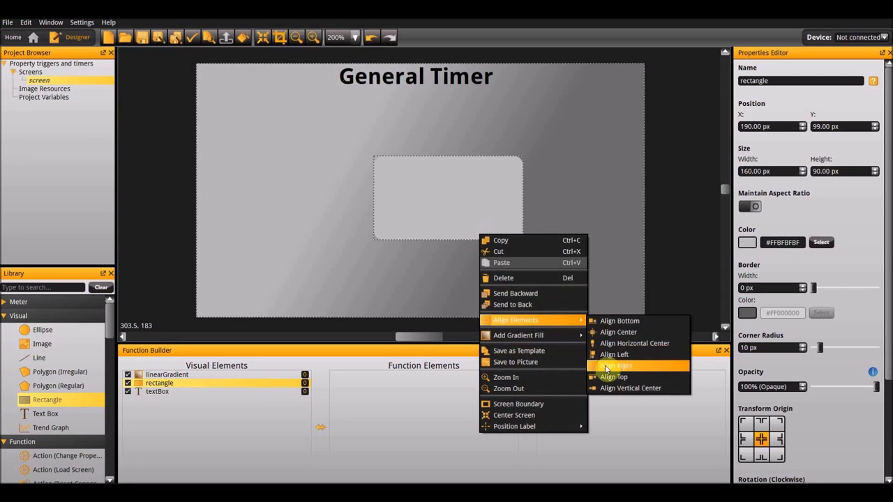
click(613, 333)
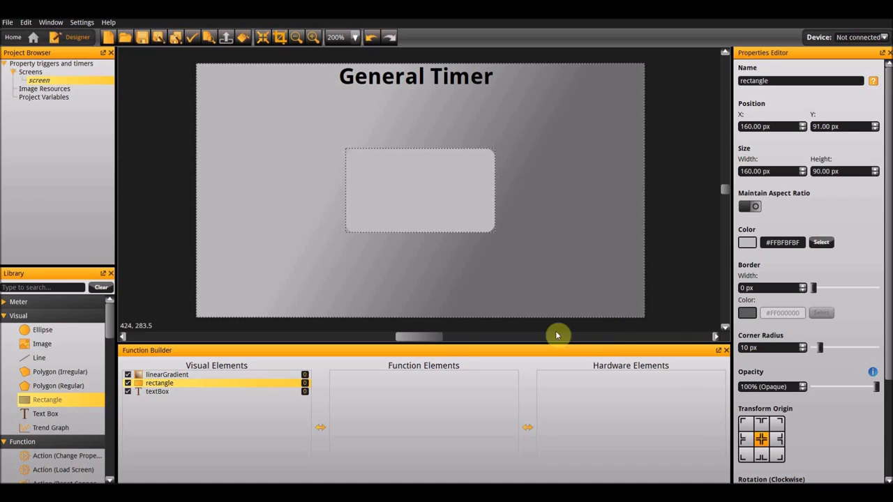
- Add a text box over the rectangle and set its size to 160 px wide and 90 px high
drag(53, 417, 415, 191)
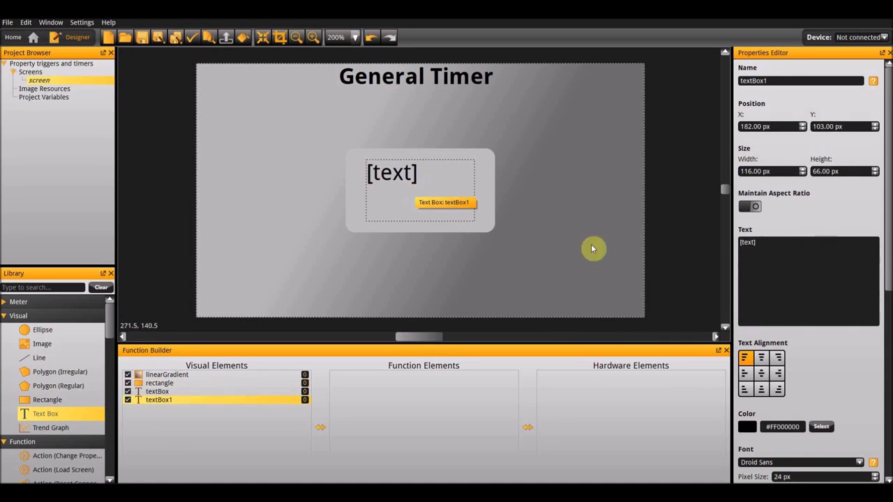
scroll(802, 412, down, 2)
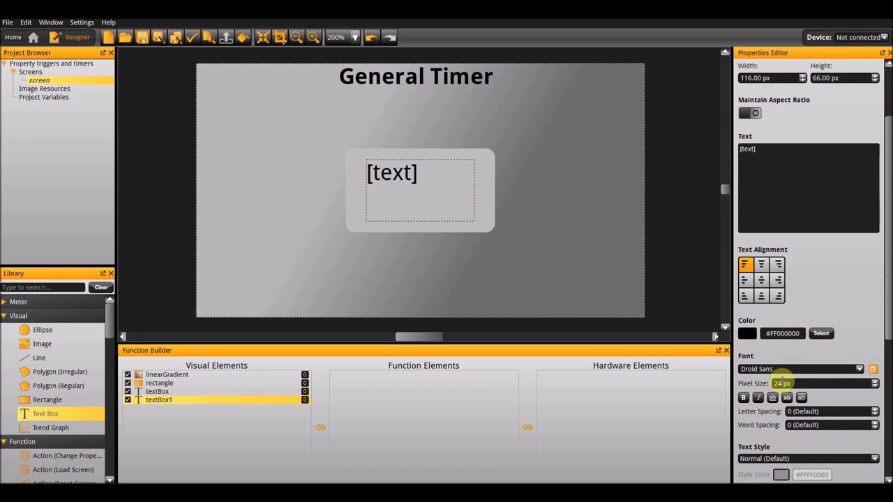
scroll(797, 145, up, 2)
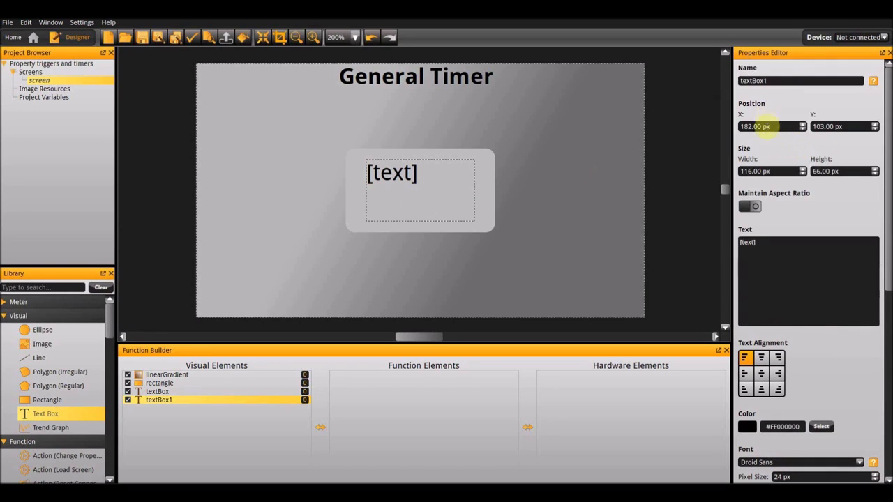
drag(776, 171, 717, 166)
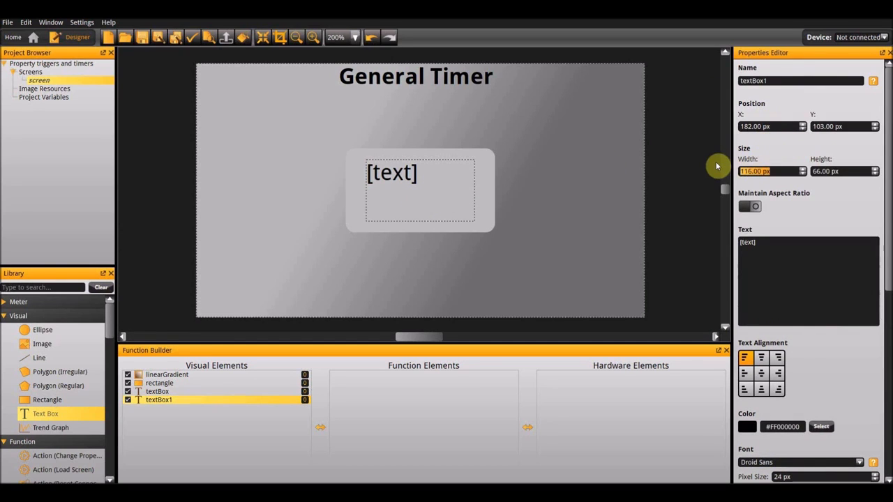
text(160)
key(Tab)
text(90)
key(Return)
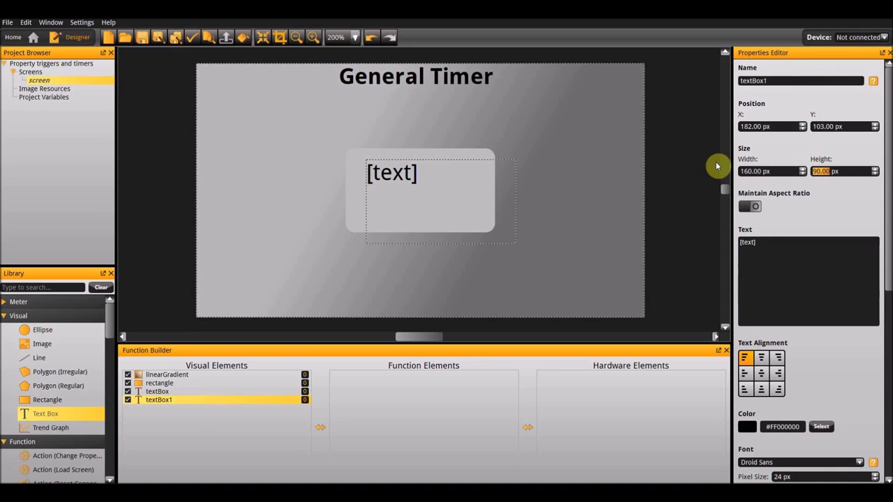
- Align the new text box to the screen's center and center its text both horizontally and vertically
right_click(437, 210)
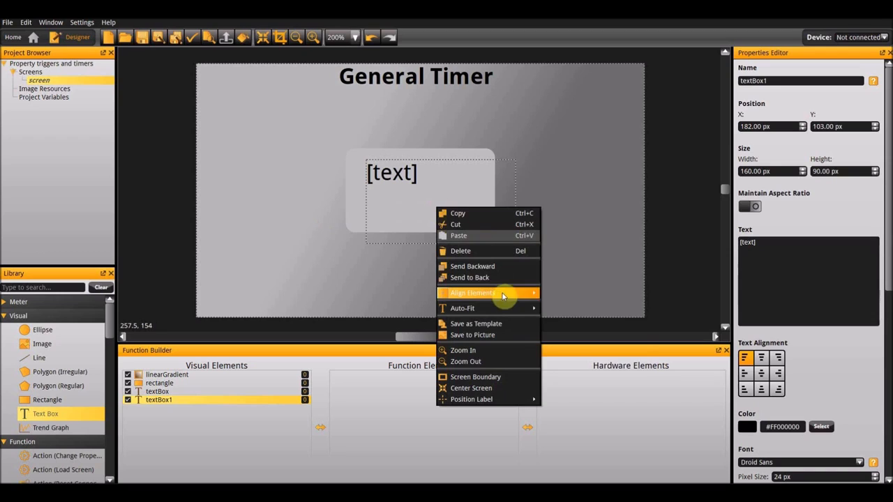
mouse_move(502, 294)
click(580, 308)
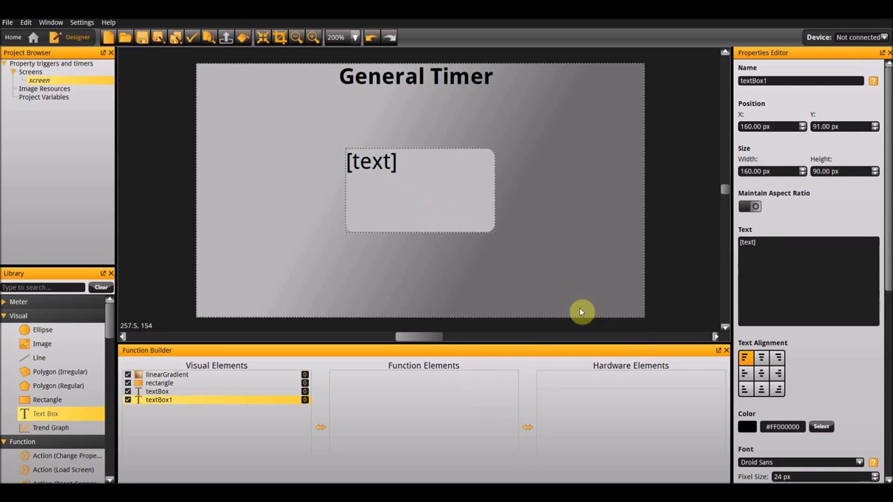
click(763, 375)
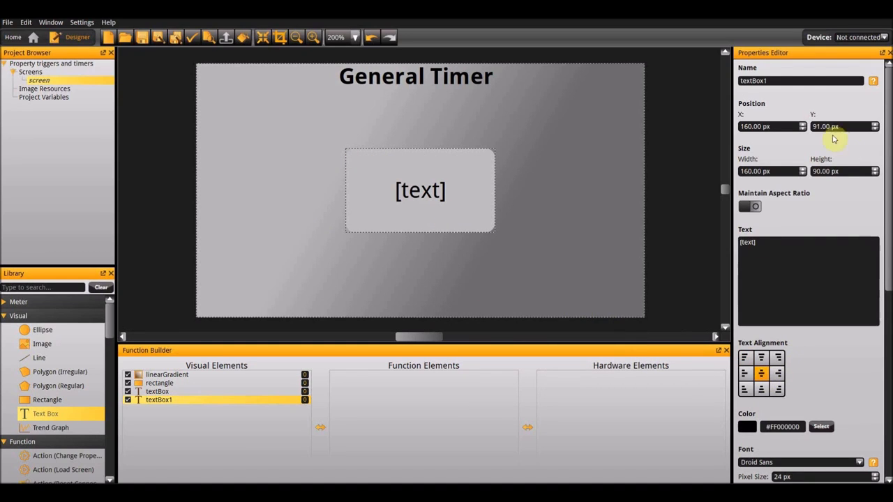
- Rename the text box on the rectangle as time_text
double_click(805, 80)
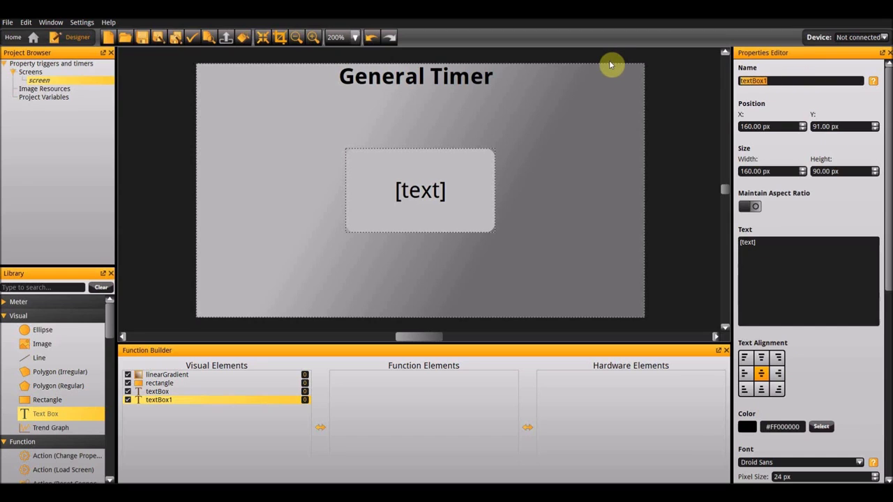
text(time_tex)
key(Return)
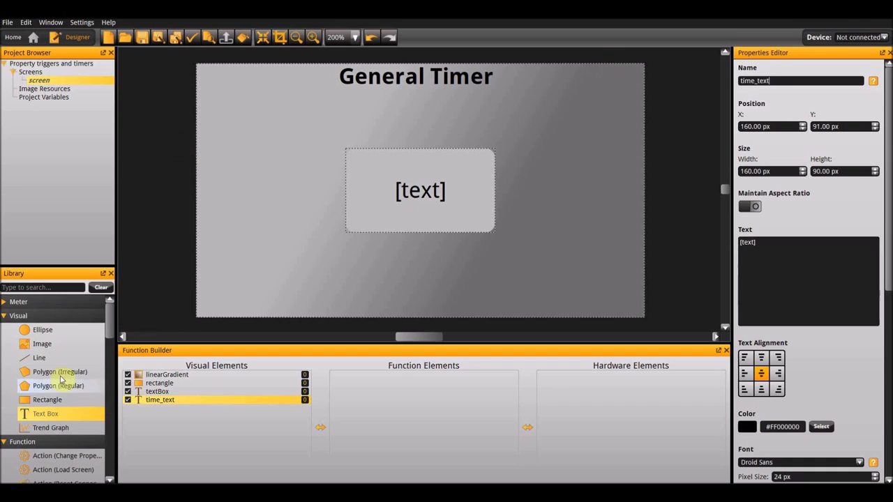
- Add a Date & Time Display function and set time_text as its text element
scroll(60, 380, down, 3)
scroll(61, 380, down, 4)
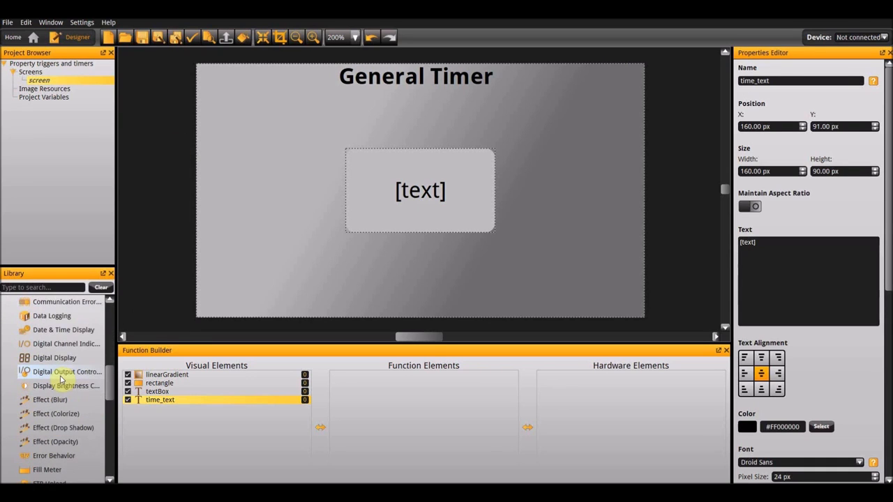
double_click(54, 333)
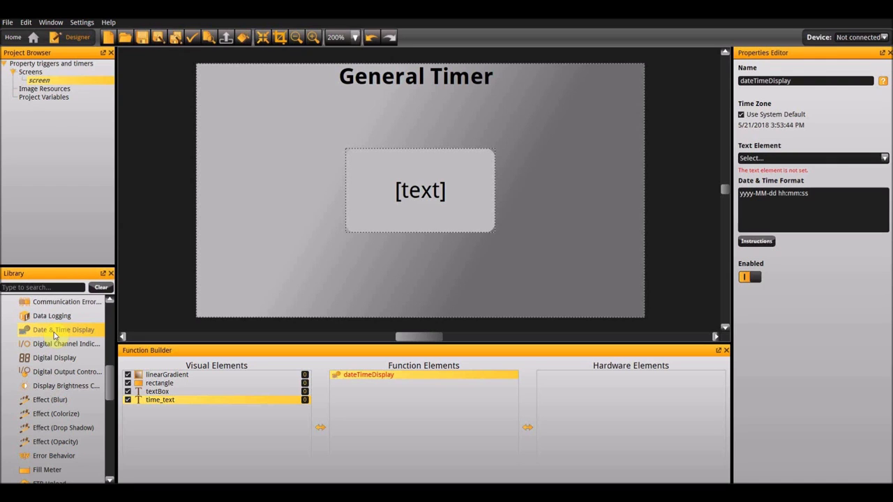
click(790, 159)
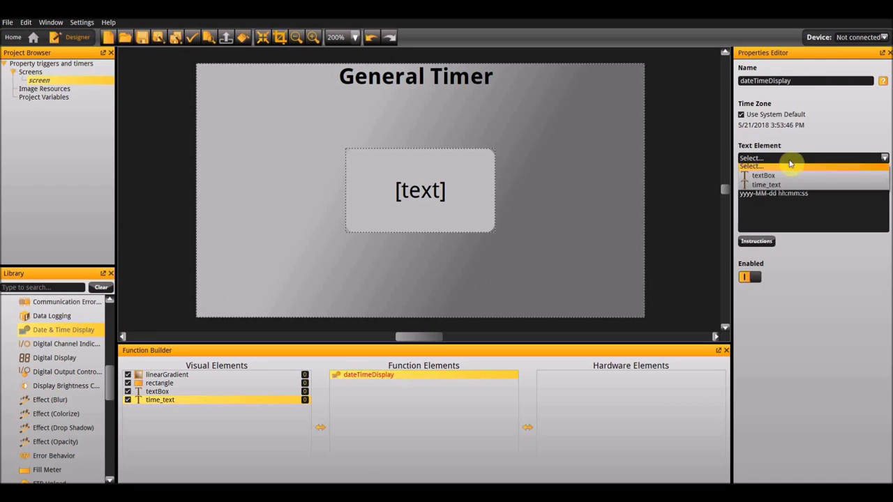
click(790, 187)
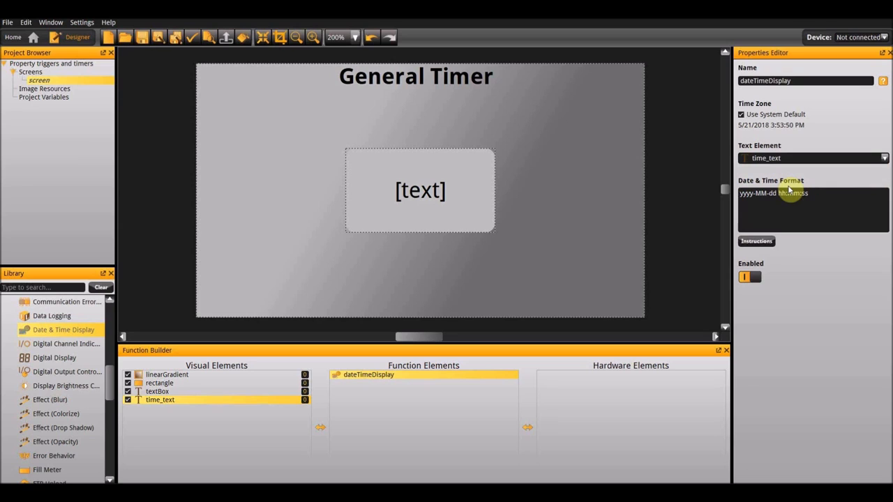
- Set the date and time display's format string to h:mm:ss A and save it
click(759, 241)
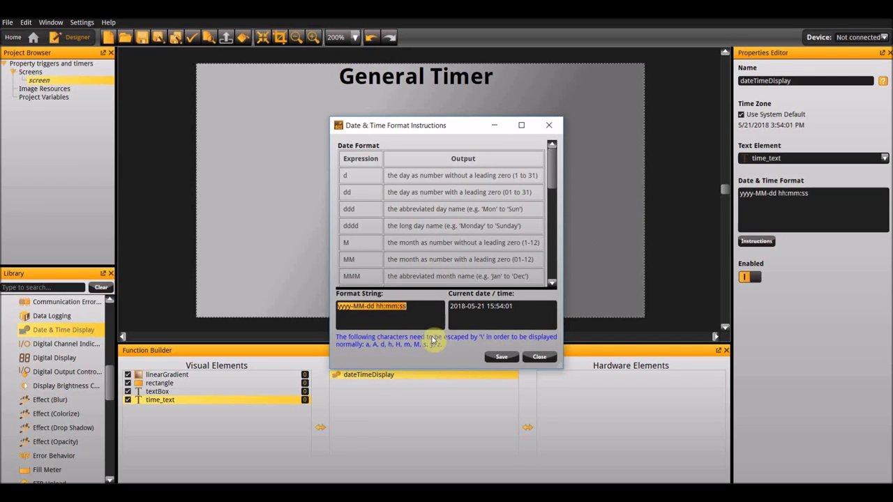
text(H:mm:ss A)
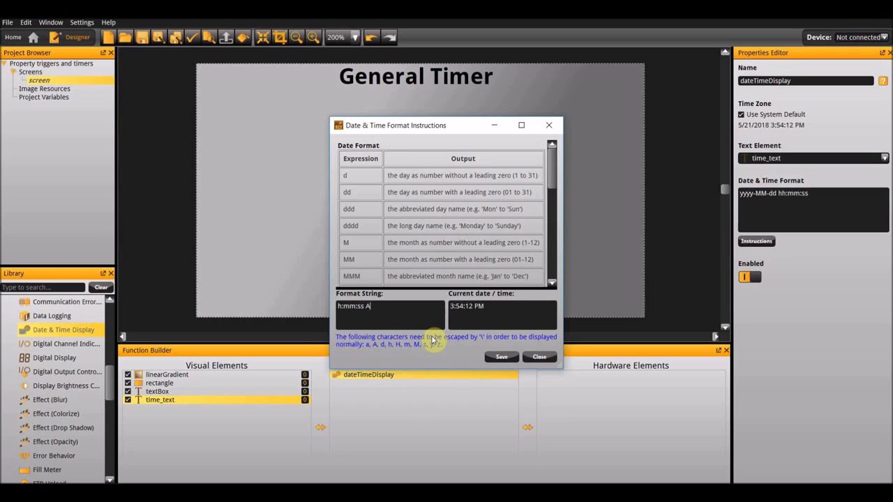
click(494, 358)
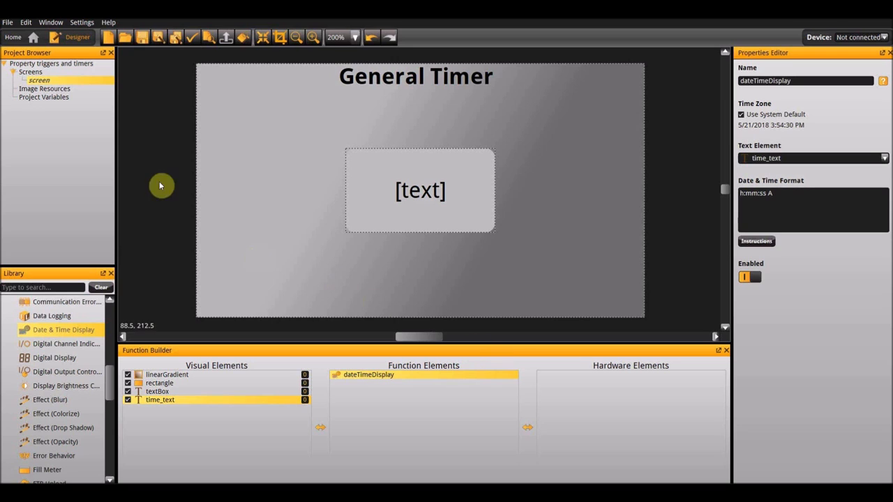
- Add a second screen to the project and rename the original screen as timer_screen
right_click(24, 74)
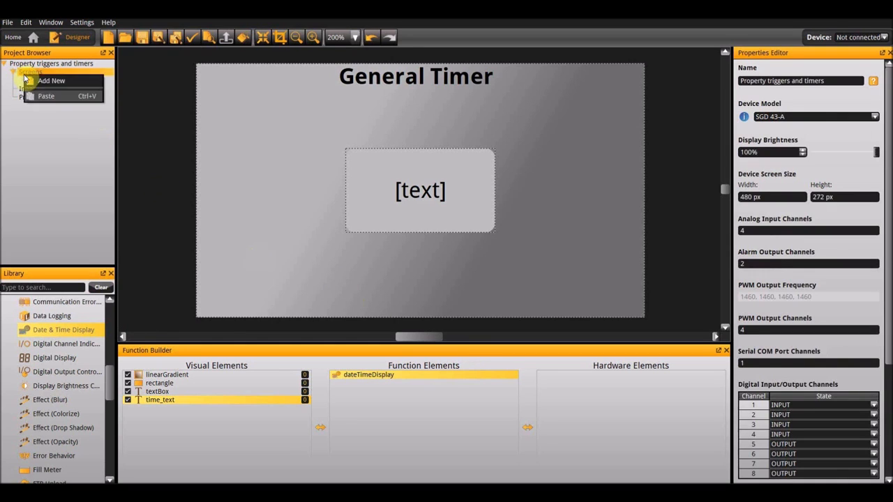
click(35, 83)
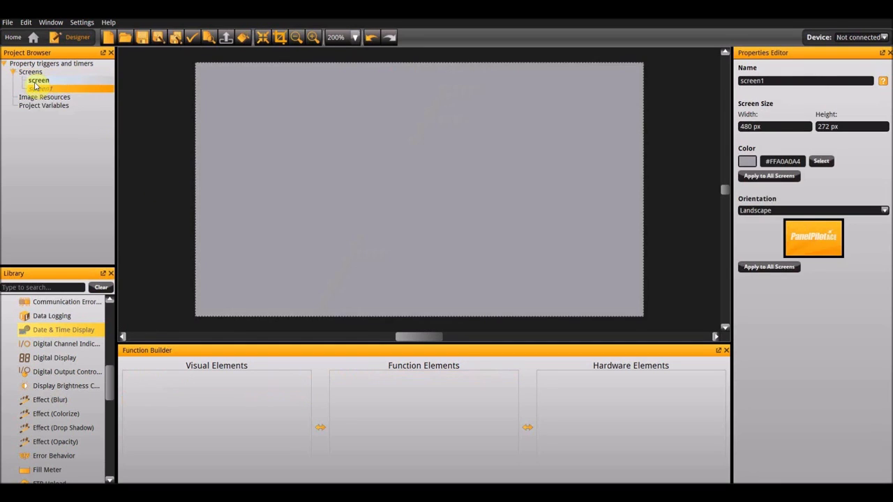
click(37, 81)
text(timer screen)
key(Return)
- Rename the newly added blank screen as trigger_screen
click(40, 90)
click(40, 89)
text(trigger_screen)
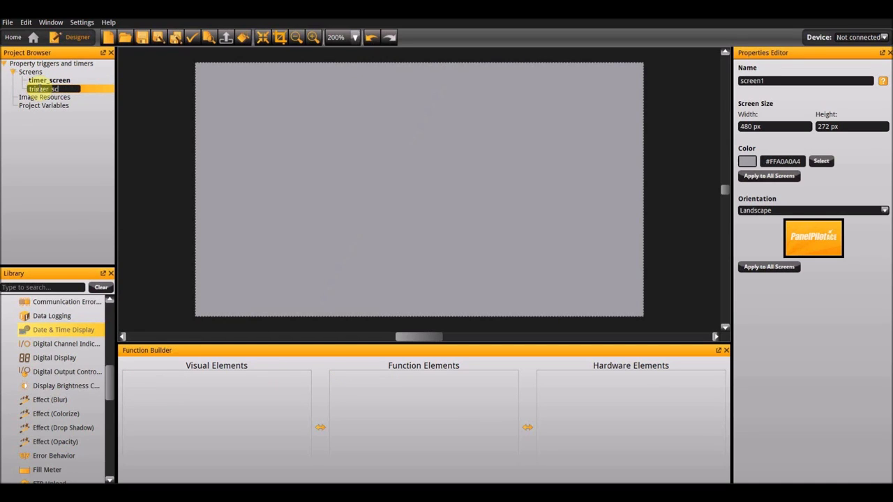
key(Return)
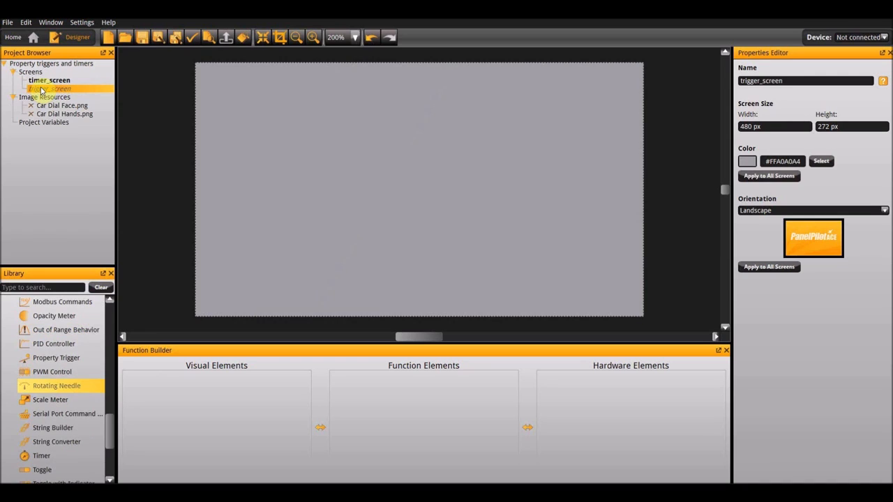
- Add a Load Screen action to timer_screen and set it to load trigger_screen
click(41, 82)
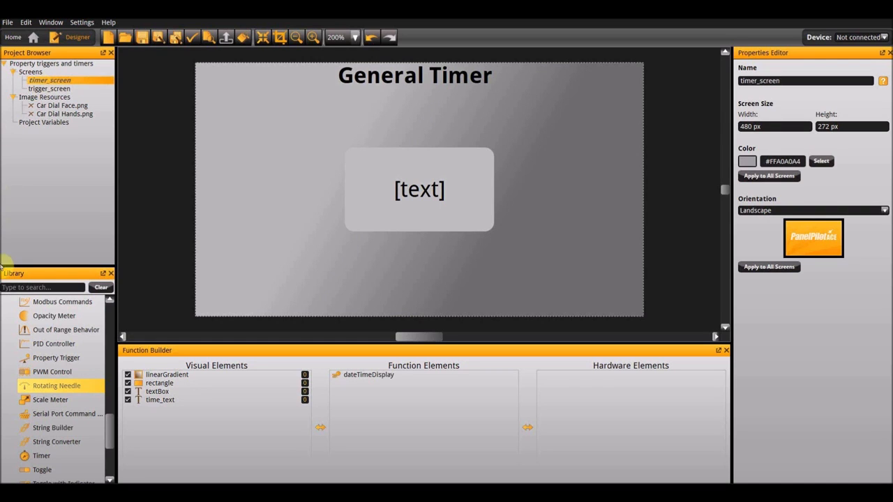
scroll(35, 363, up, 10)
scroll(35, 363, up, 3)
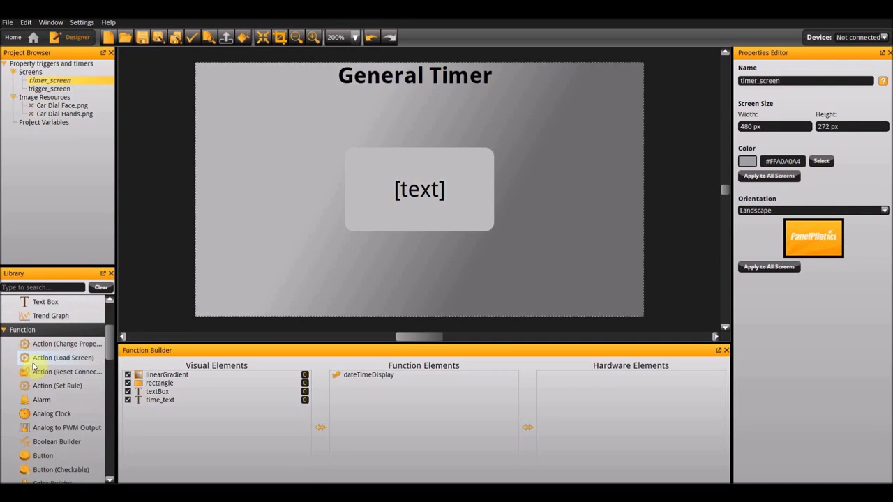
double_click(52, 365)
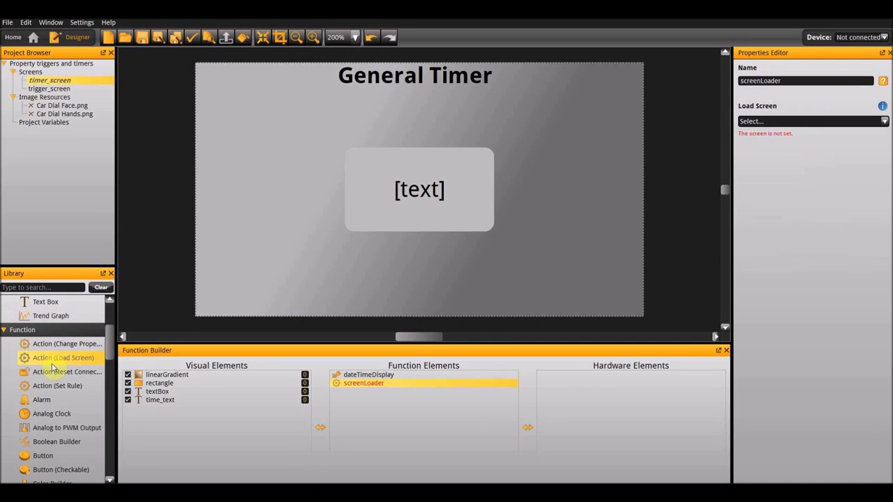
click(774, 122)
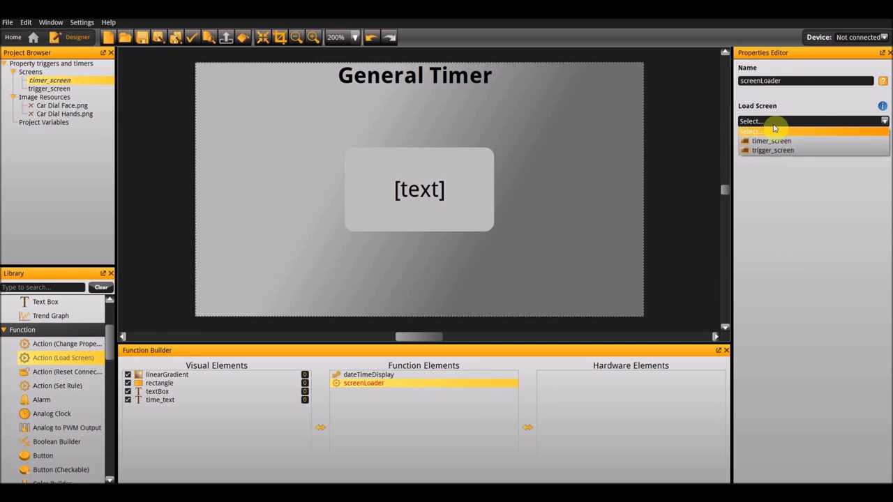
click(770, 152)
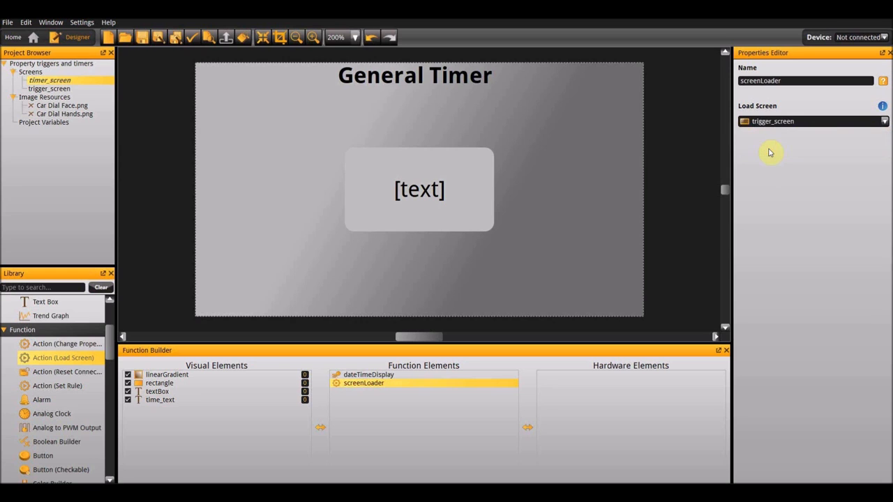
- Add a Timer function to timer_screen and set its start delay to 3000 ms
scroll(49, 401, down, 10)
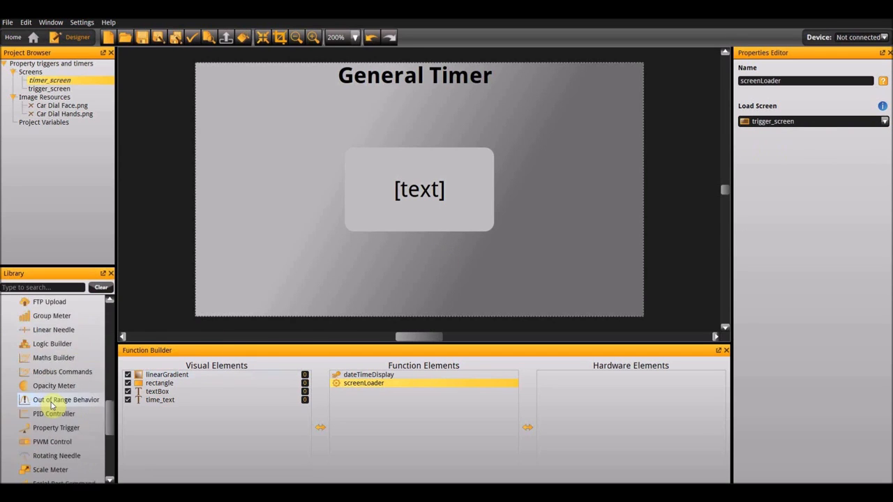
scroll(51, 406, up, 3)
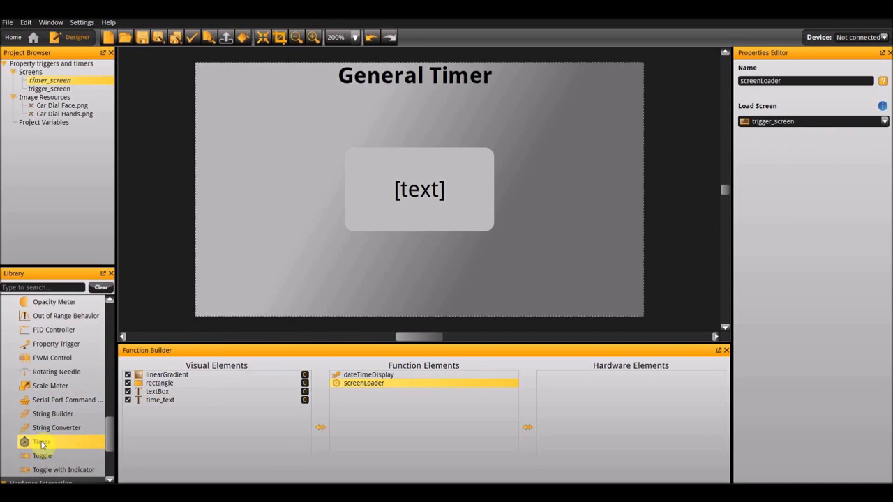
double_click(41, 442)
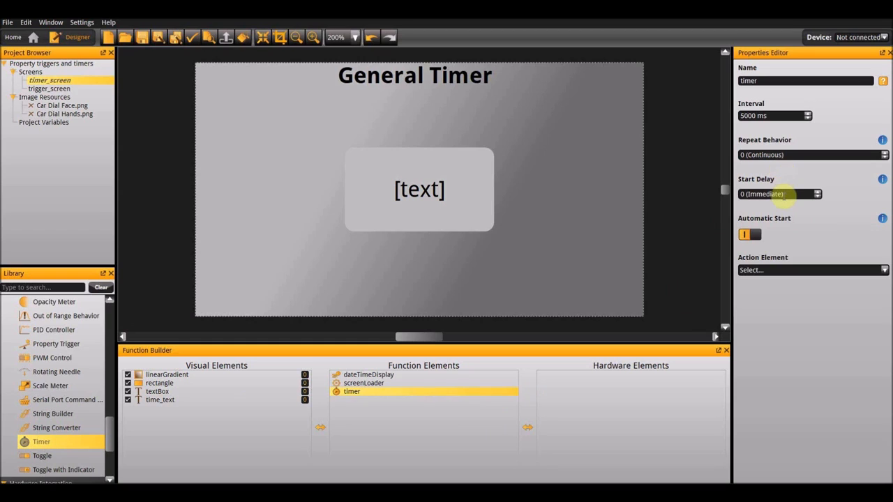
drag(784, 193, 641, 190)
text(3000 ms)
key(Return)
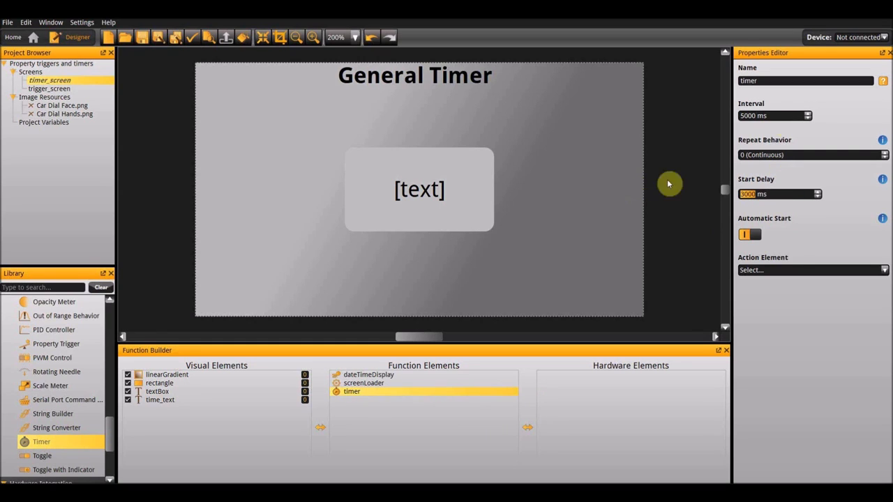
- Set the timer's repeat behavior to 1 and choose screenLoader as its action element
click(885, 155)
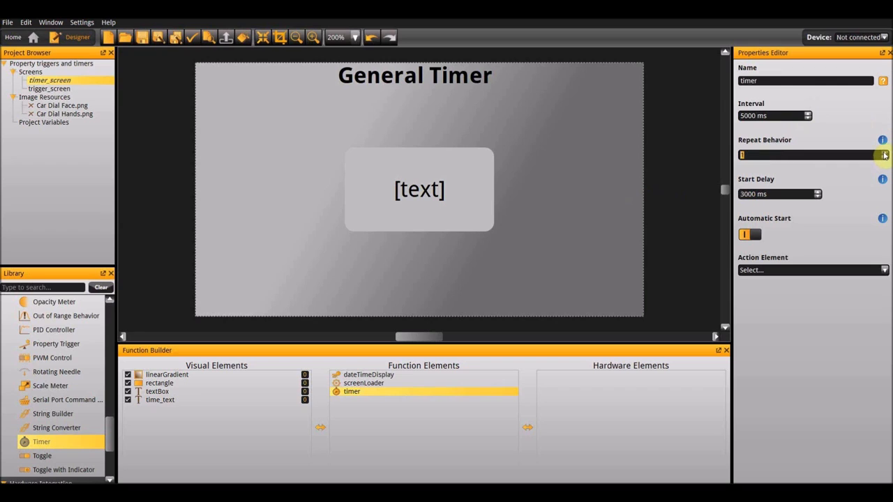
click(787, 272)
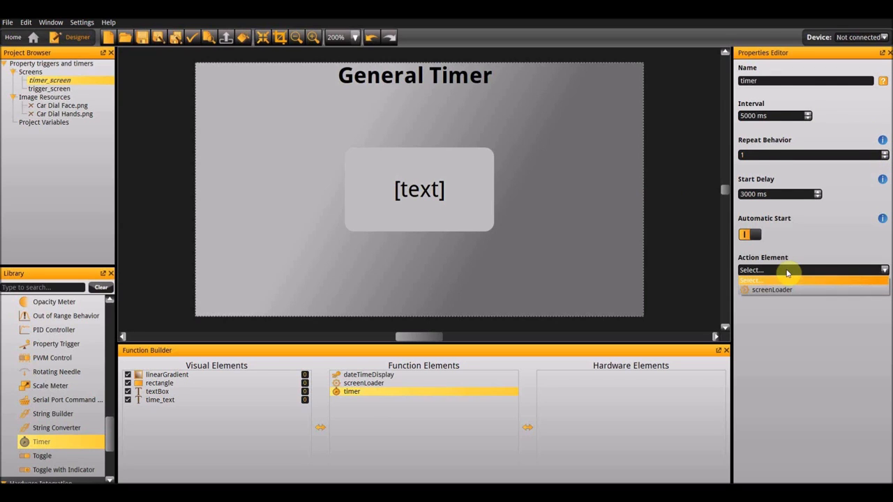
click(786, 290)
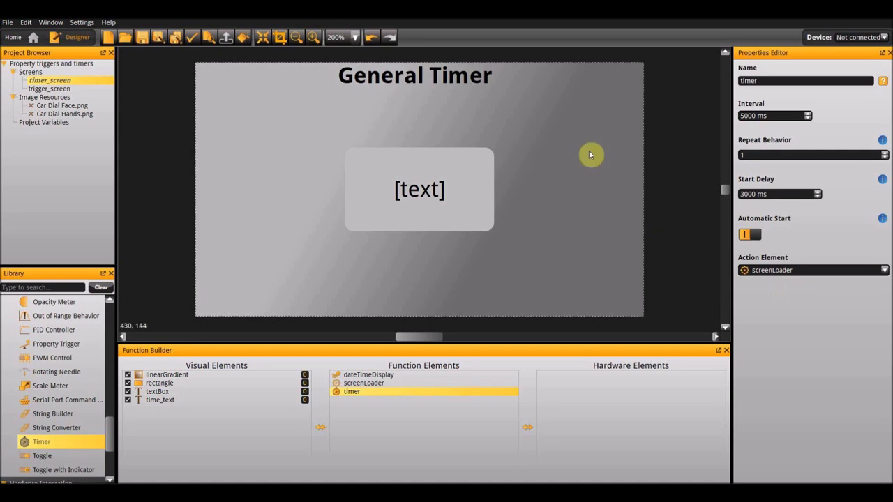
- Copy the Car Dial Face image from the Analogue Metal Car Dial folder and paste it into trigger_screen
click(70, 90)
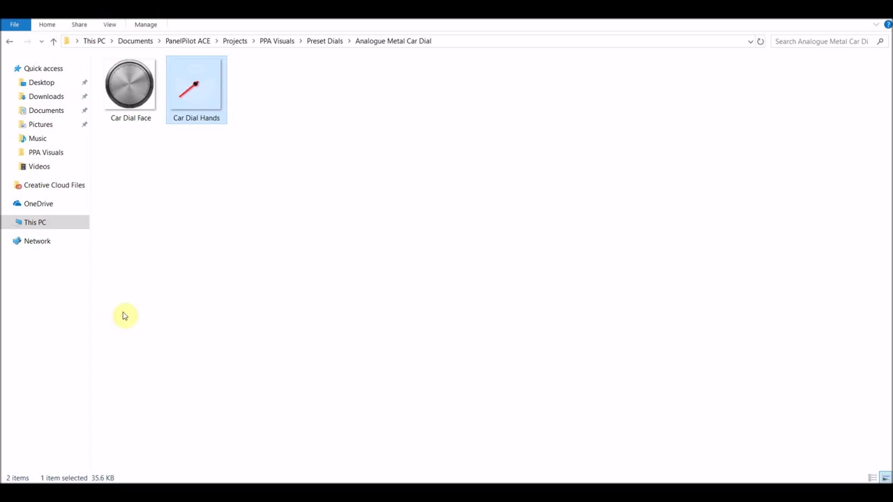
click(115, 98)
right_click(116, 104)
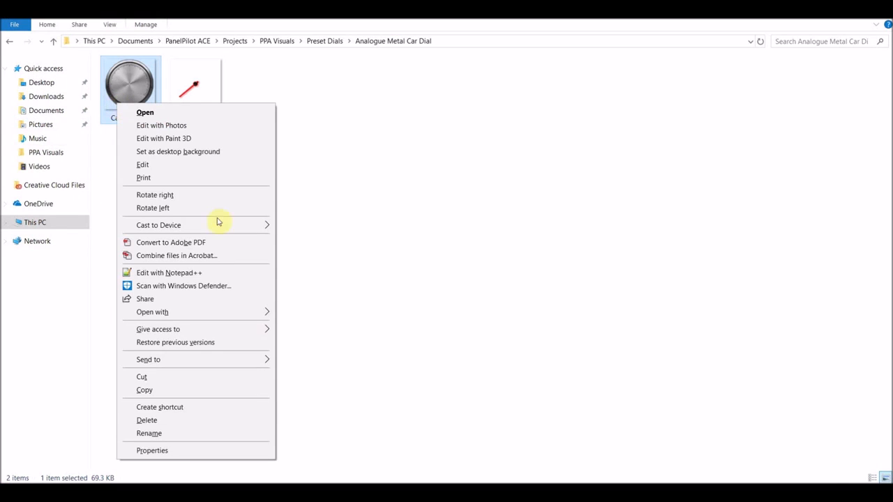
click(221, 391)
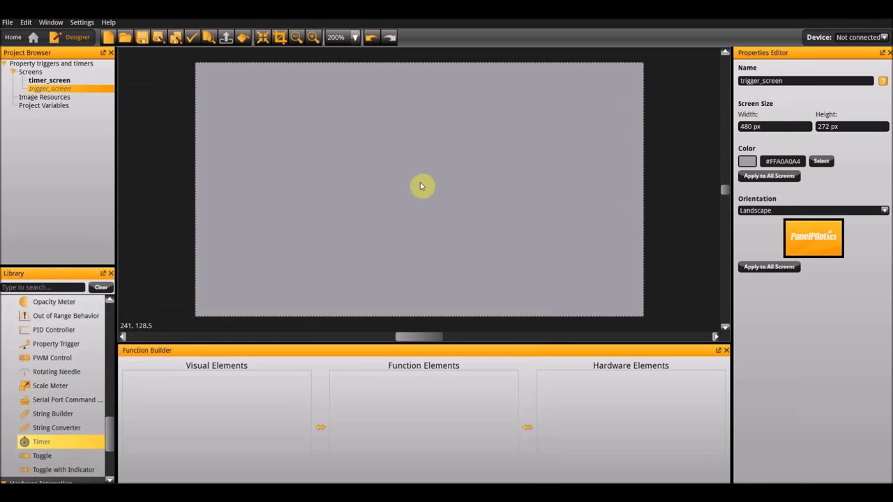
right_click(422, 185)
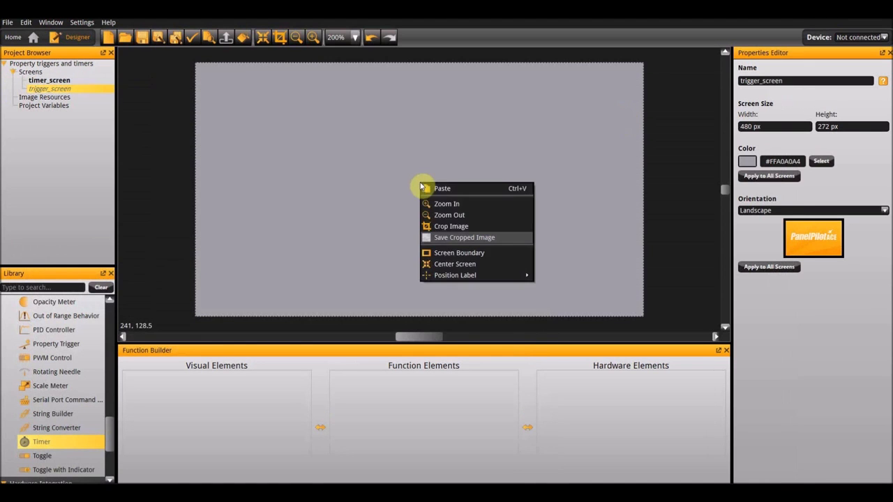
click(460, 190)
- Copy the Car Dial Hands image from the Analogue Metal Car Dial folder and paste it onto trigger_screen
click(290, 308)
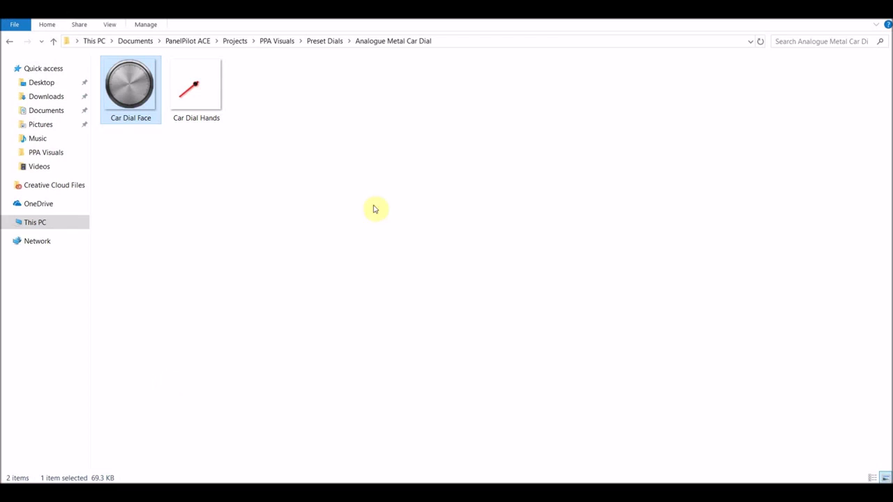
right_click(197, 84)
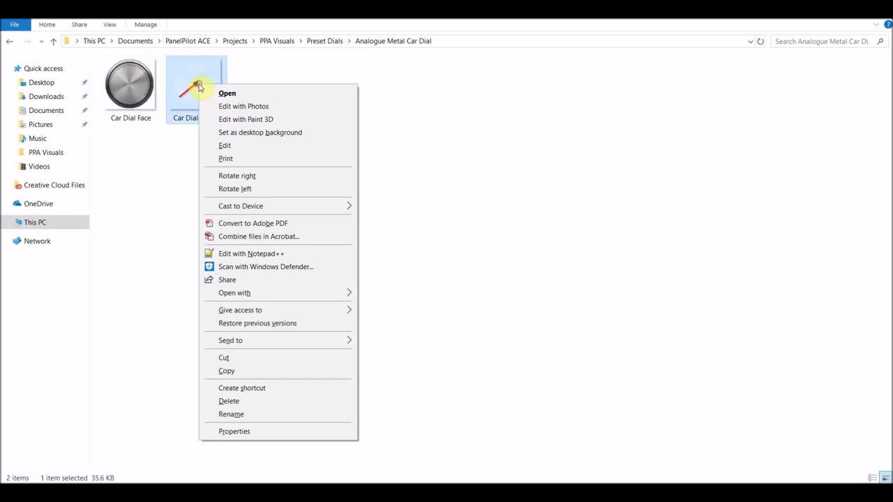
click(281, 370)
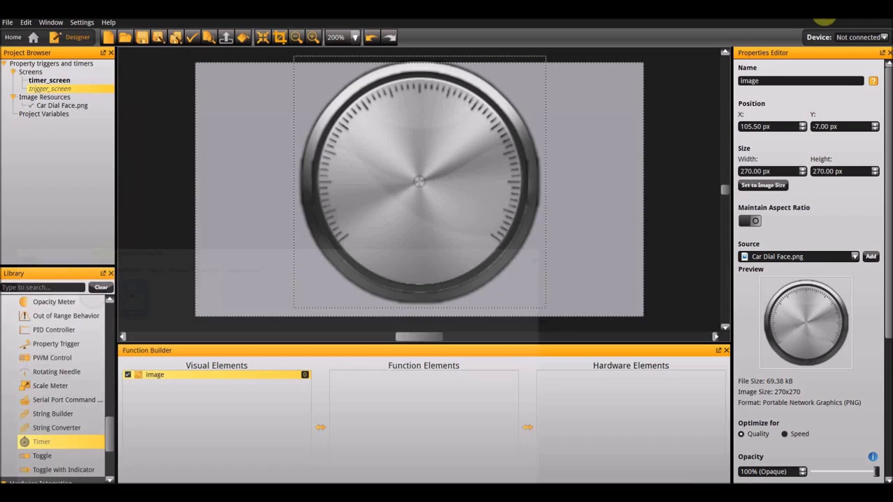
right_click(606, 174)
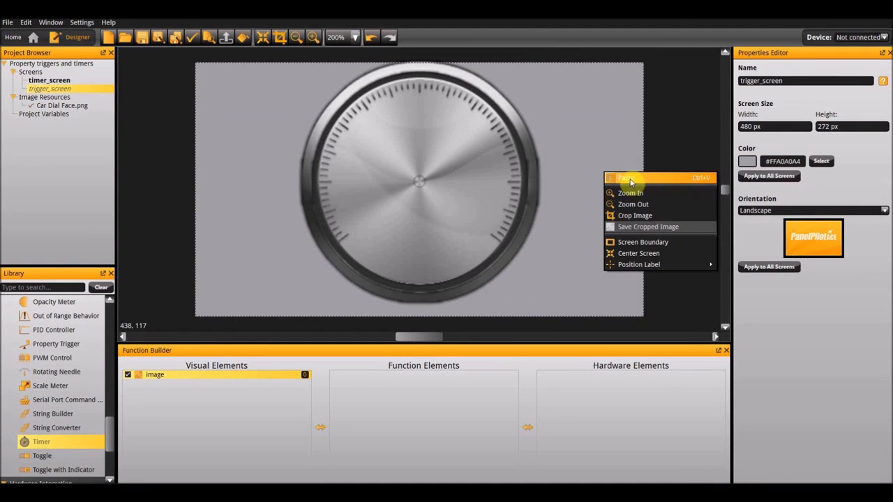
click(630, 179)
- Align the dial face image and the red hand image to the center of trigger_screen
click(375, 178)
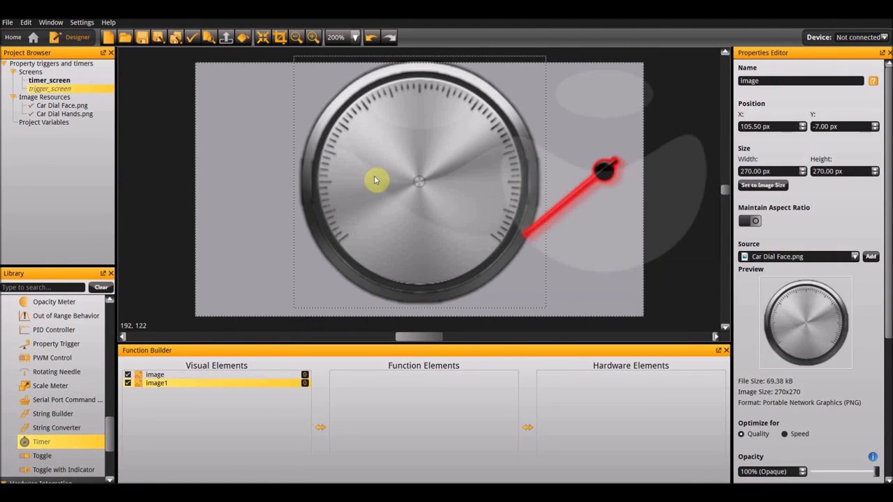
right_click(375, 180)
mouse_move(412, 261)
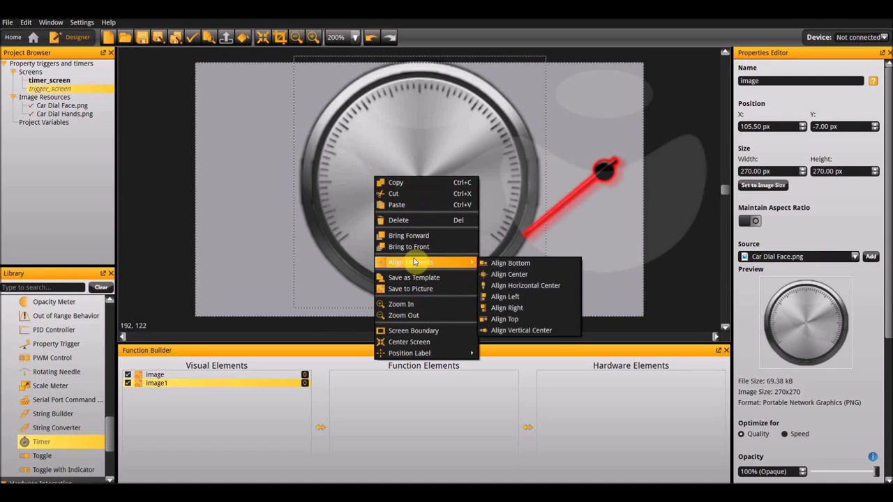
click(521, 275)
click(588, 195)
right_click(587, 196)
mouse_move(628, 280)
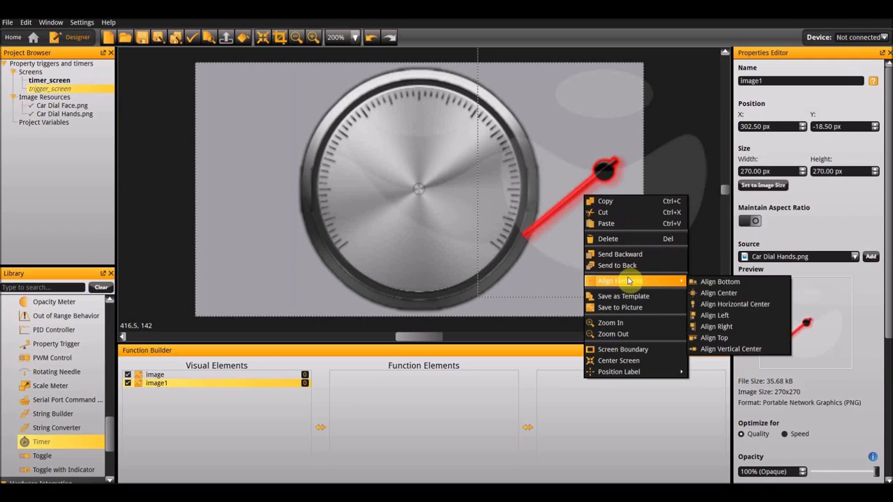
click(757, 293)
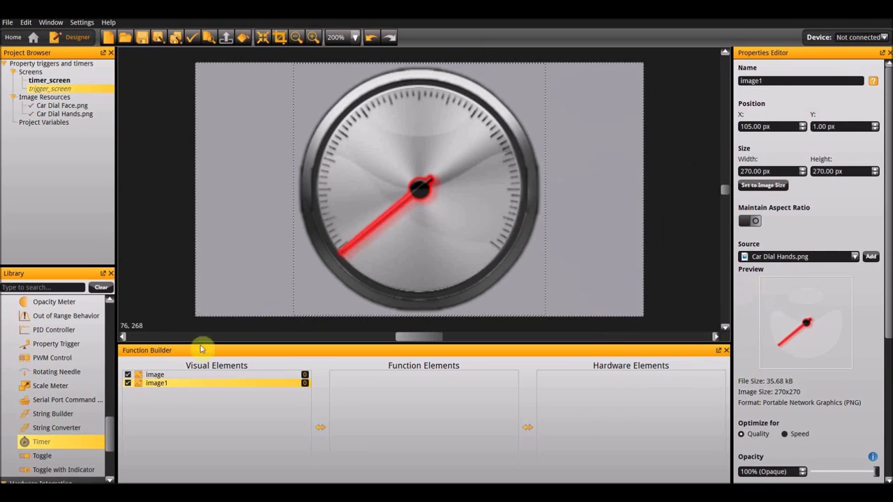
- Rename the dial face image element as dial and the hand image element as needle
double_click(166, 376)
text(dial)
key(Return)
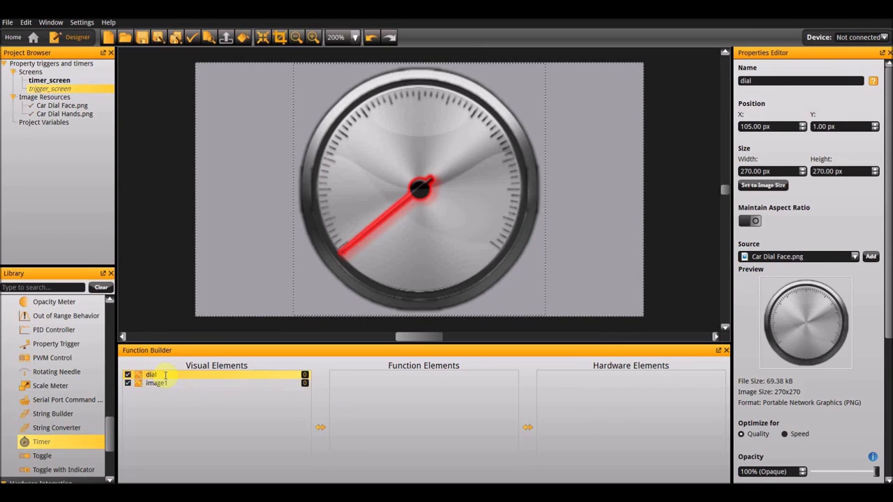
double_click(166, 383)
text(ned)
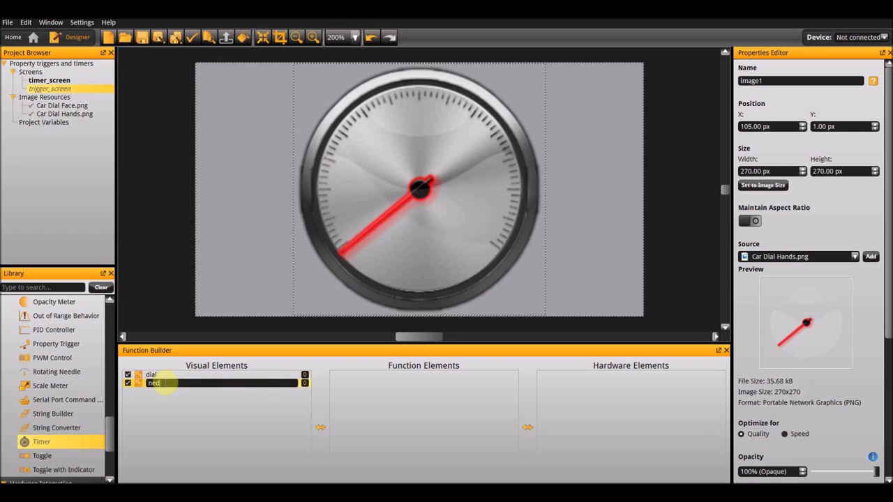
key(BackSpace)
text(edle)
key(Return)
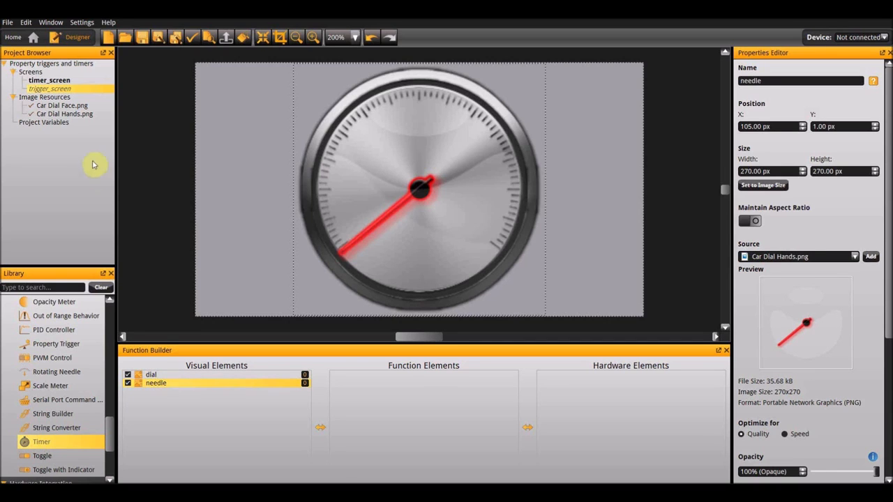
- Copy the linearGradient background from timer_screen and paste it into trigger_screen
click(51, 80)
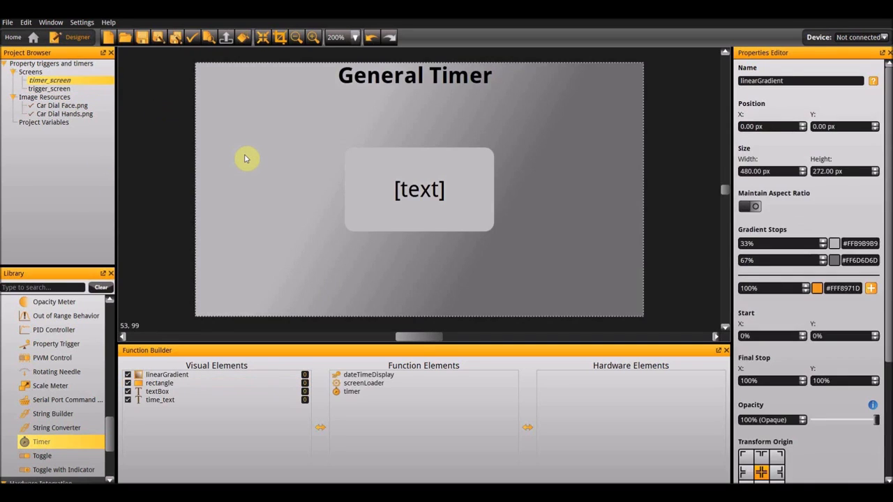
right_click(244, 159)
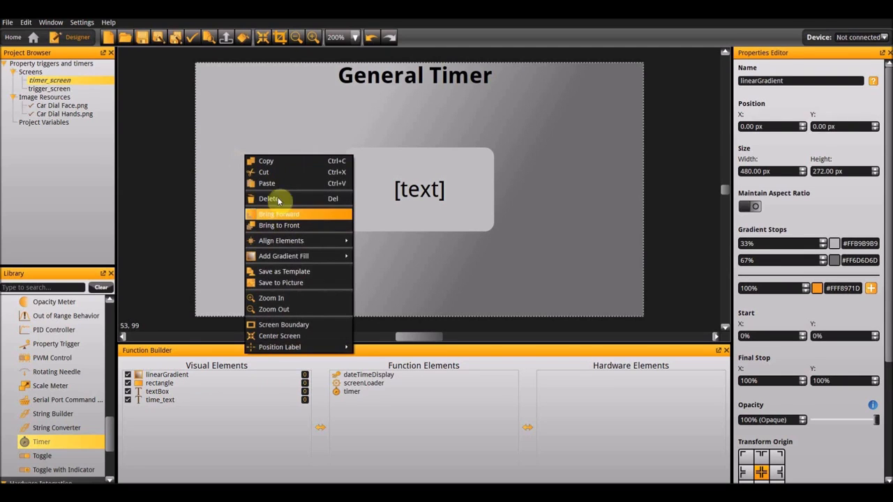
key(Escape)
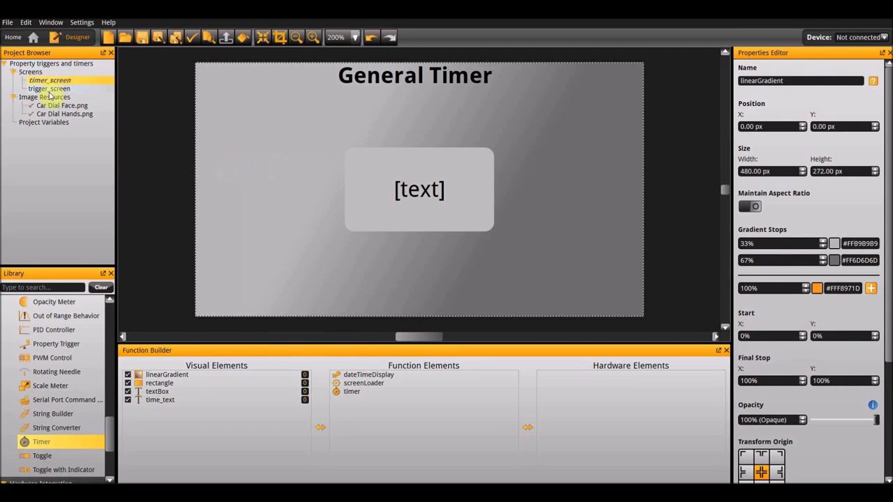
click(49, 89)
right_click(212, 140)
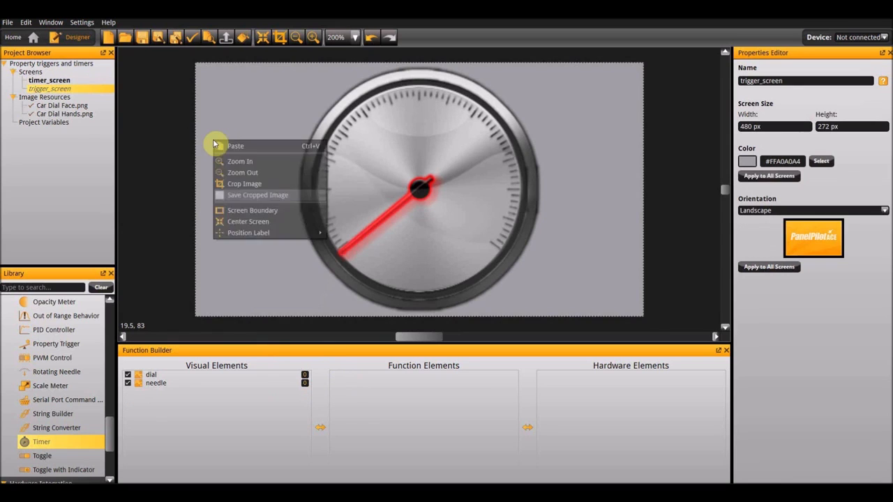
click(232, 146)
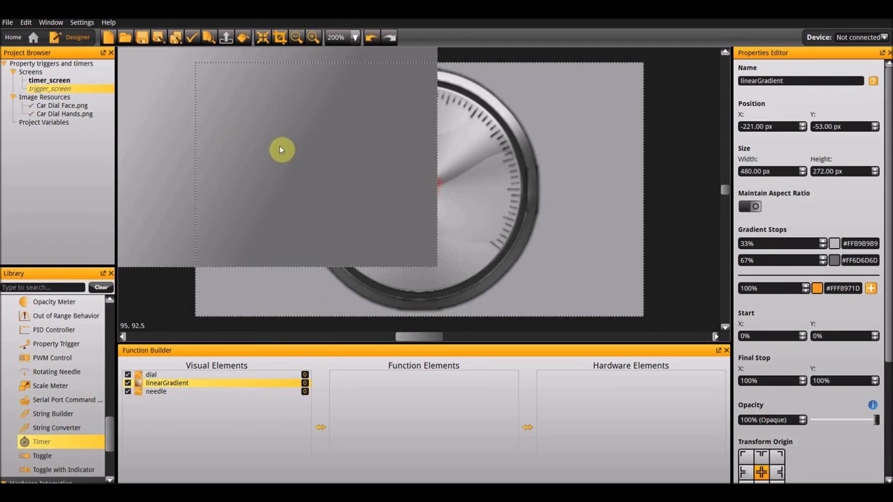
- Position the pasted linearGradient at X 0, Y 0 and send it to the back behind the dial
click(776, 127)
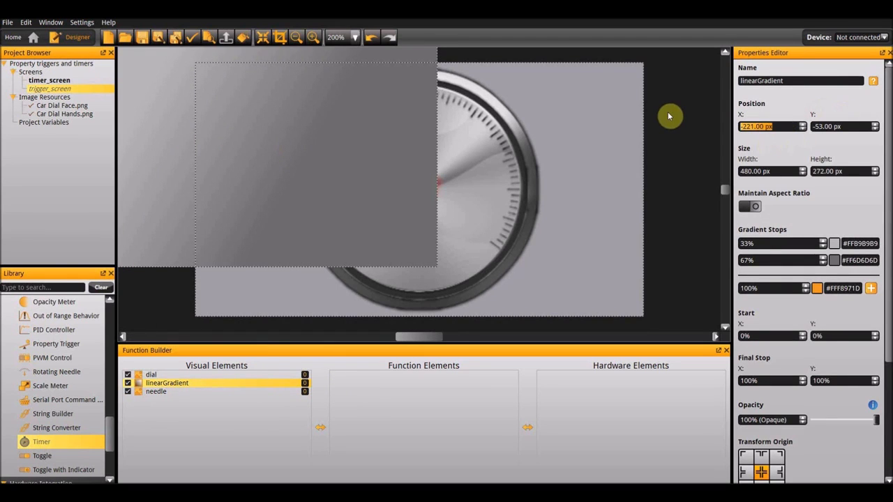
text(0)
key(Tab)
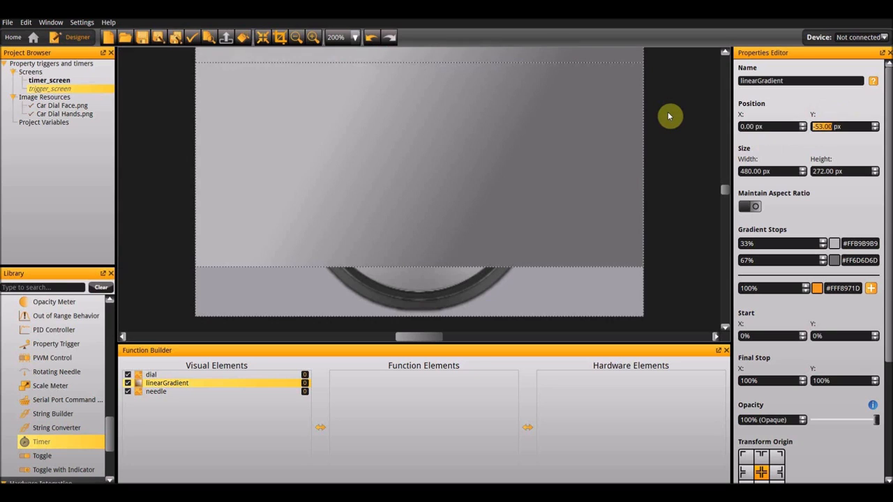
text(0)
key(Return)
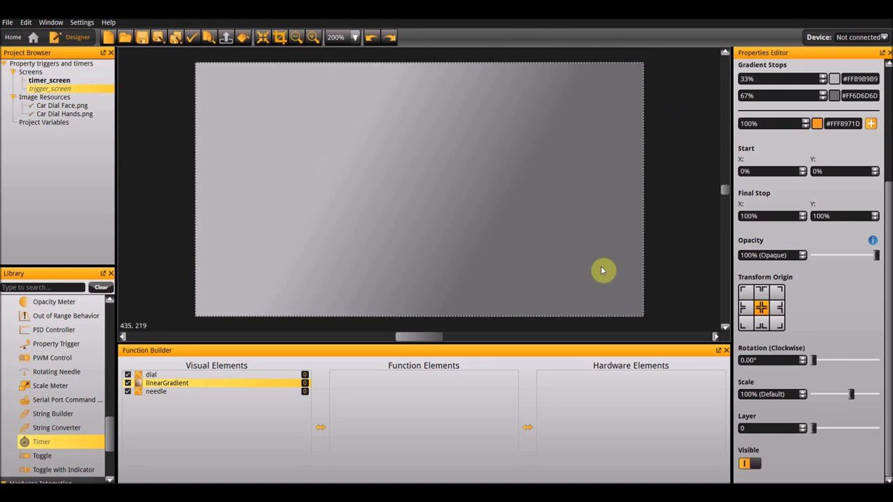
right_click(603, 271)
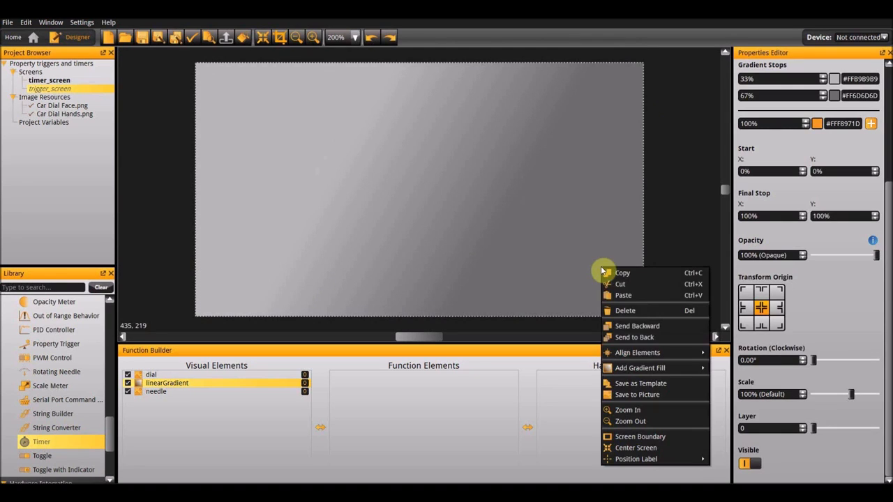
click(646, 338)
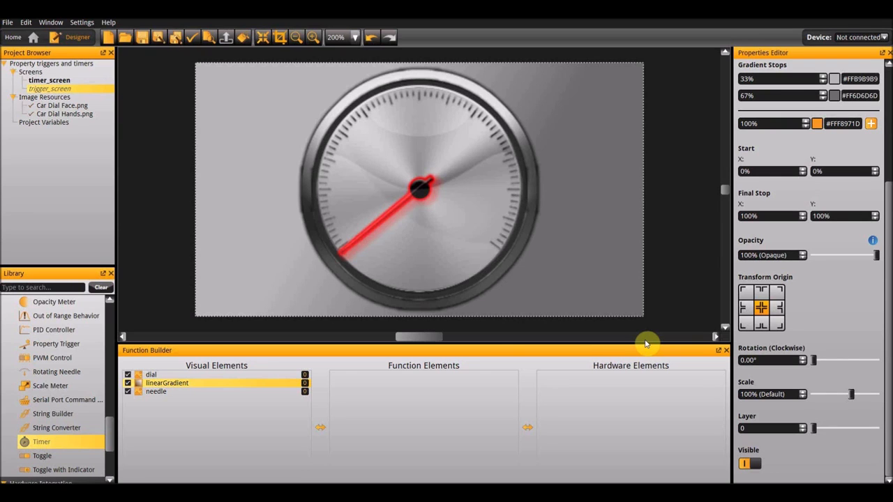
- Add an Analog Input hardware element to trigger_screen
scroll(63, 418, down, 3)
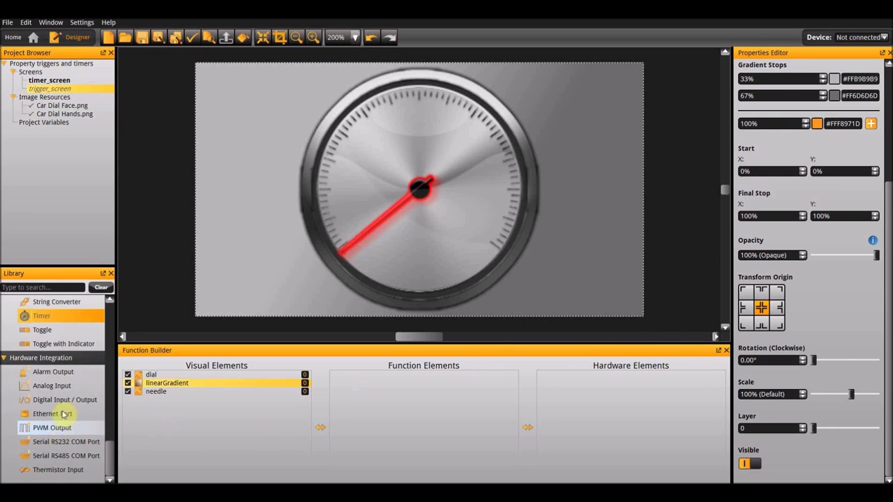
double_click(53, 386)
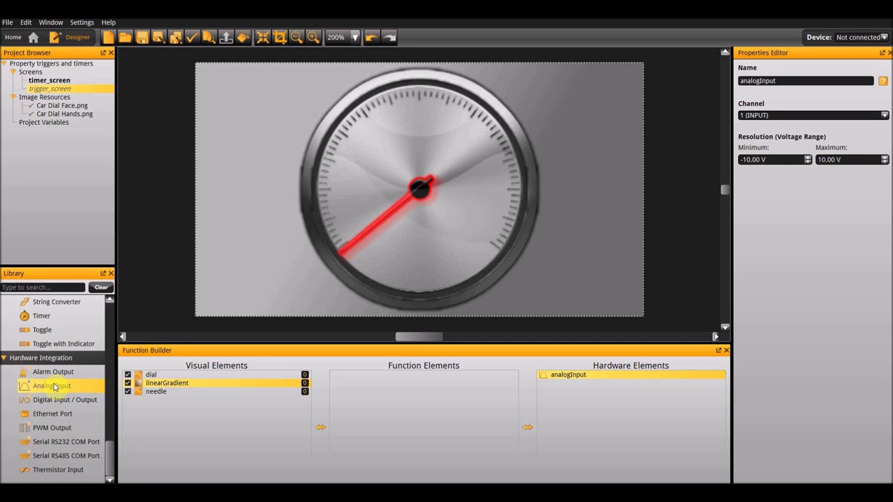
click(55, 388)
- Add a Rotating Needle function with analogInput as its analog input element and needle as its visual element
scroll(43, 364, up, 3)
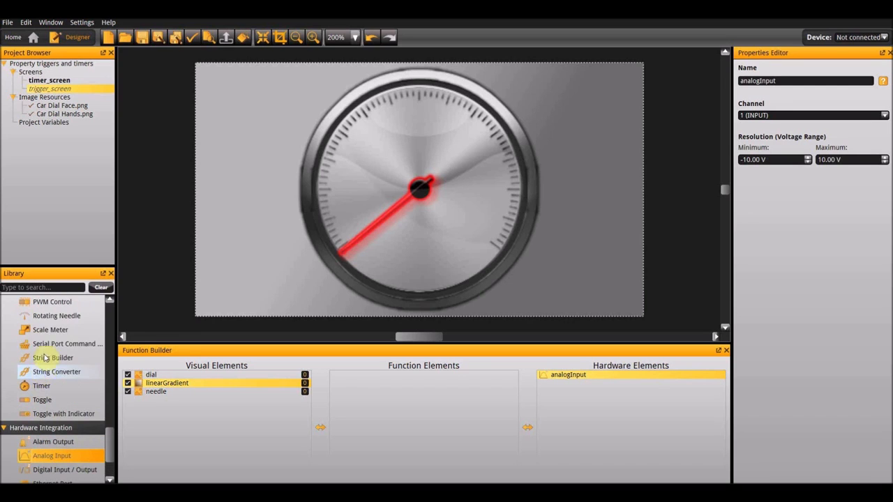
double_click(42, 317)
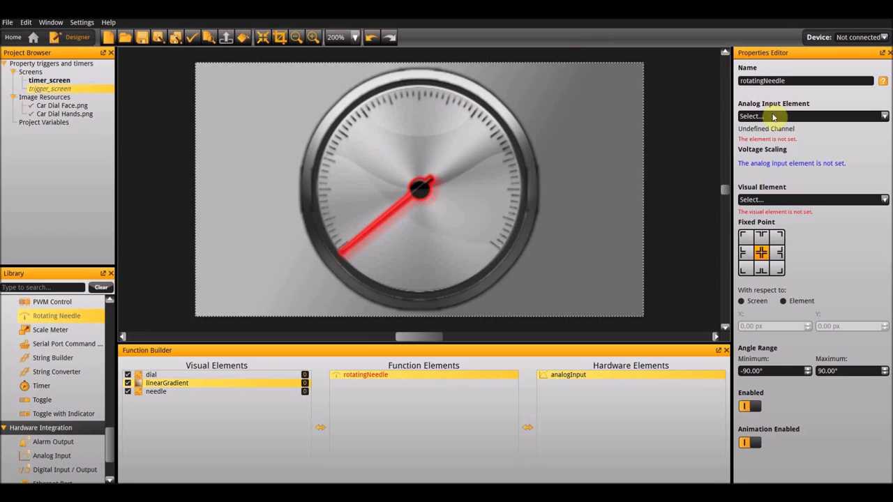
click(754, 116)
click(769, 136)
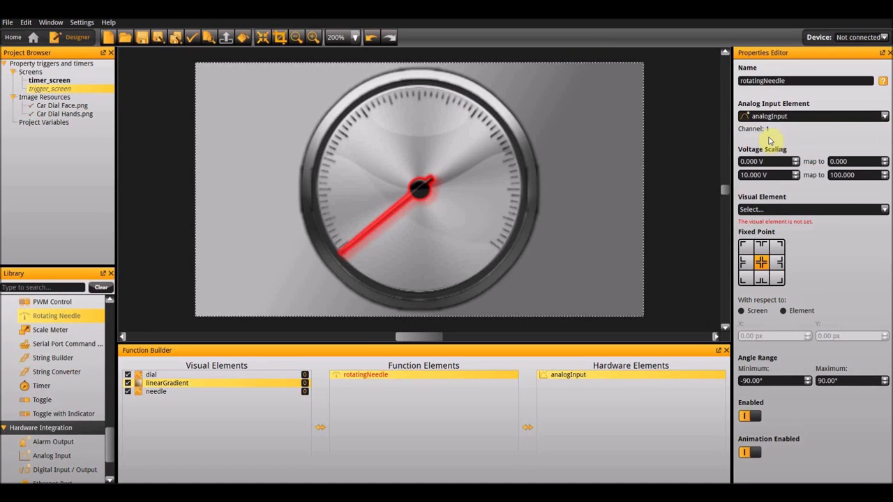
click(780, 209)
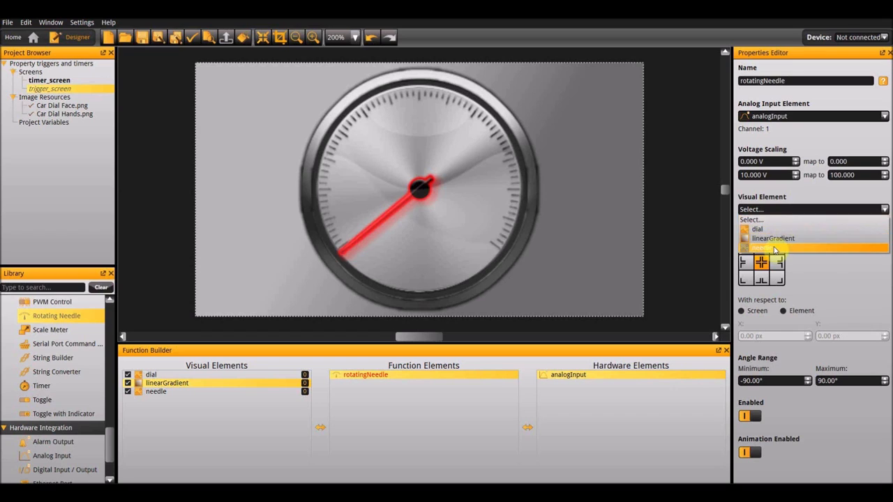
click(767, 248)
- Set the rotating needle's angle range to a minimum of 0° and a maximum of 256°
triple_click(765, 380)
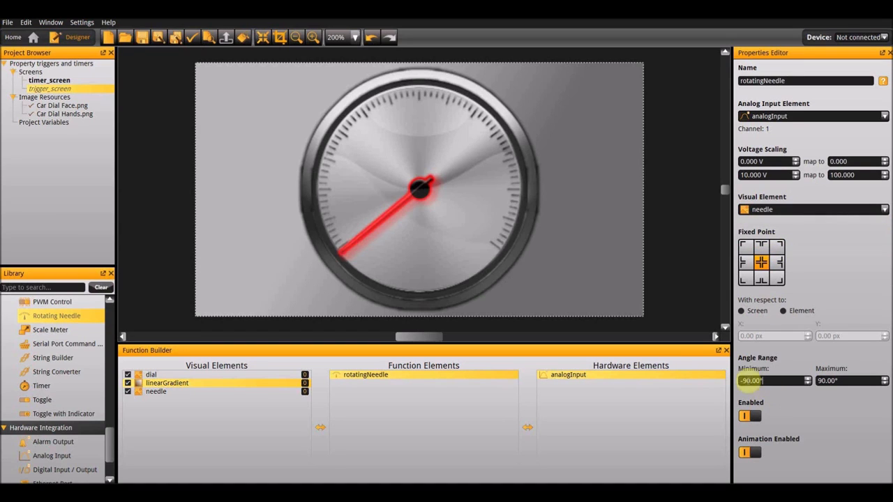
text(0)
key(Tab)
text(256)
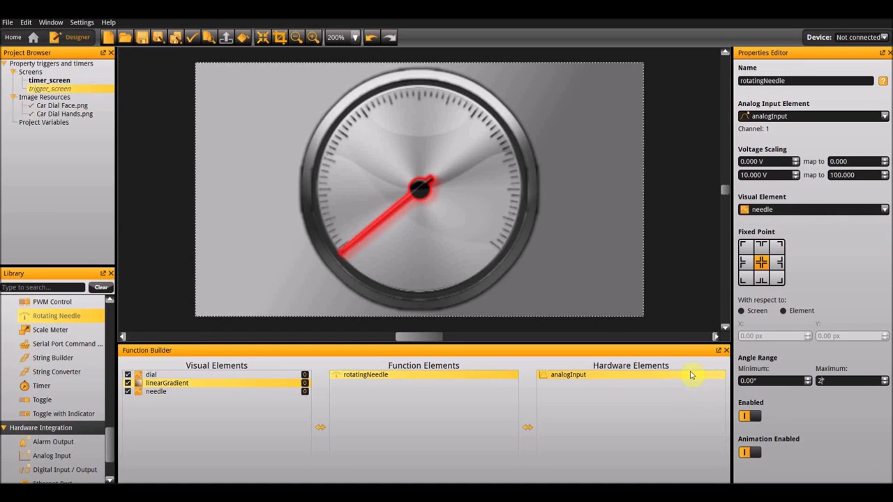
key(Return)
- Run trigger_screen in the emulator and raise analog input 1 to about 3.59 V to test the needle
key(F5)
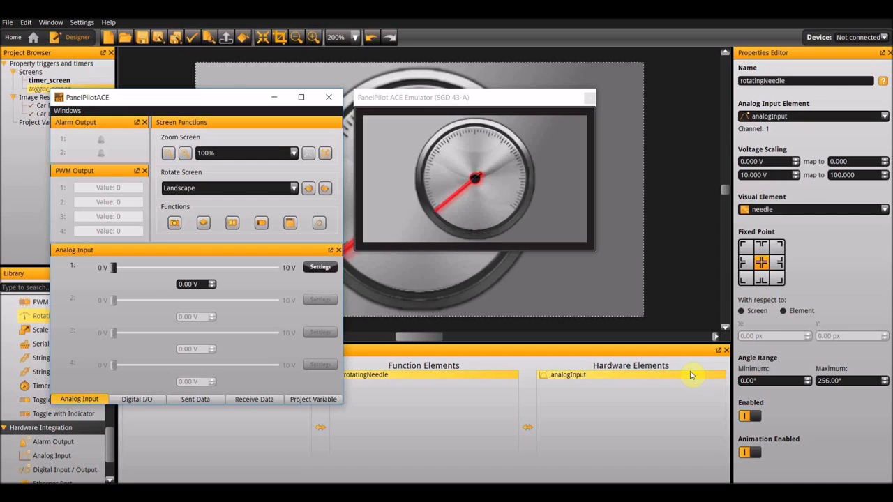
drag(115, 272, 176, 273)
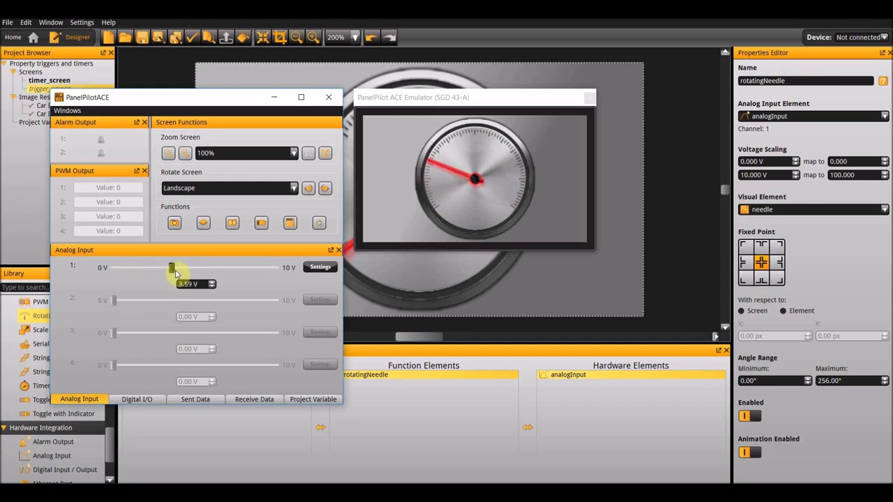
- Close the emulator and copy the Red Alarm Button image from the Alarm Buttons folder in File Explorer
click(589, 97)
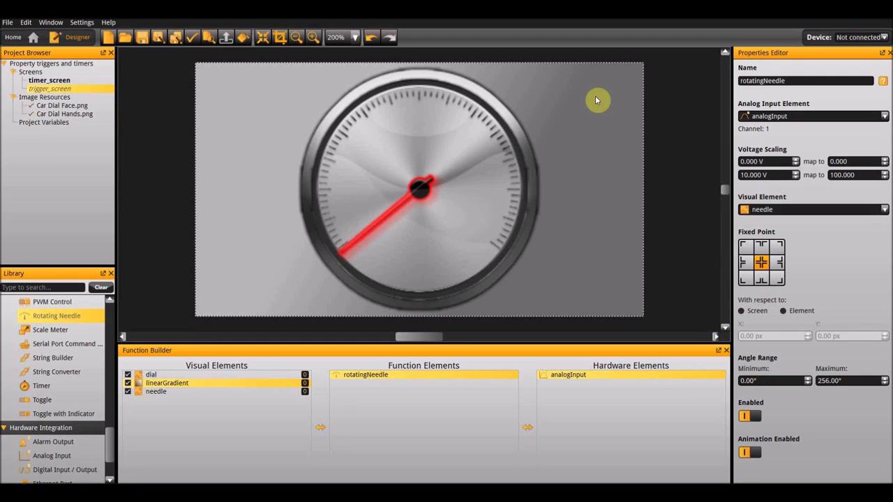
click(597, 100)
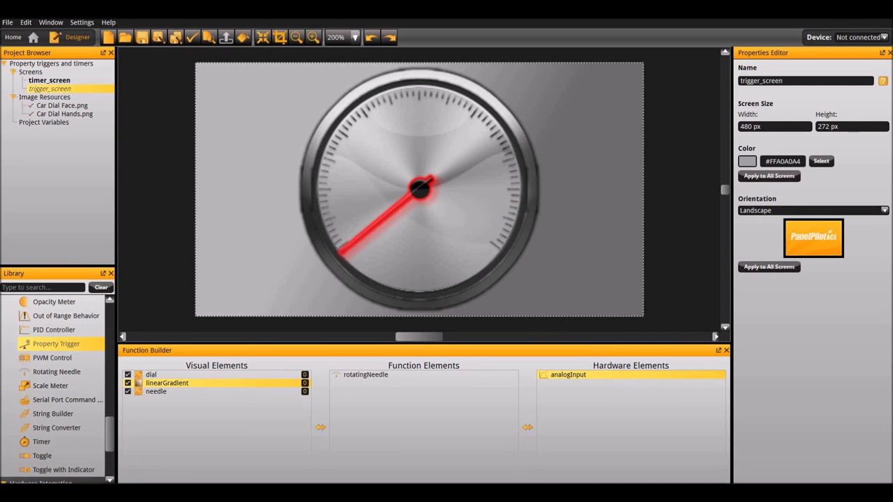
mouse_move(60, 493)
click(60, 493)
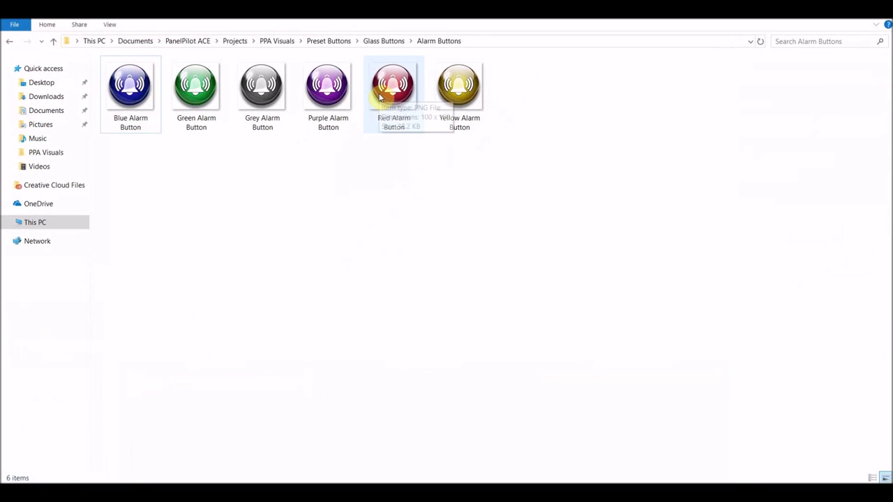
click(384, 102)
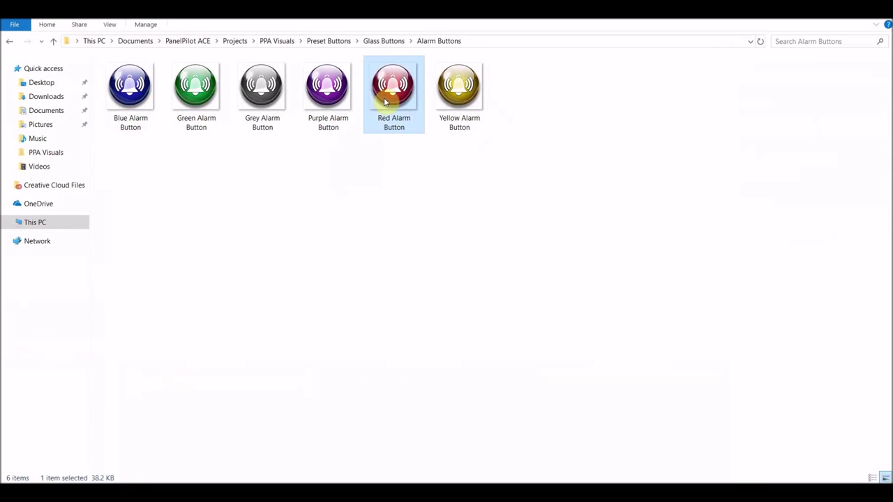
click(838, 10)
- Paste the Red Alarm Button image onto trigger_screen and place it in the screen's upper-right corner at about X 379 px, Y 0 px
click(578, 192)
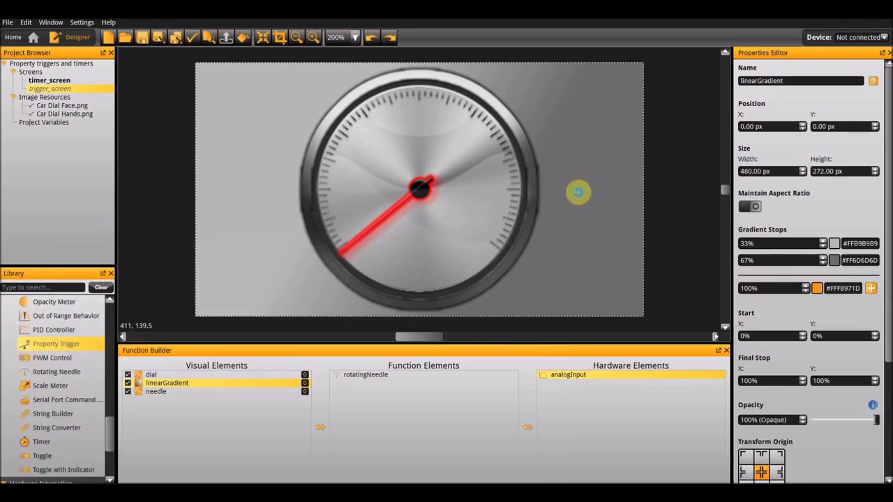
key(ctrl+v)
click(420, 200)
drag(420, 199, 595, 112)
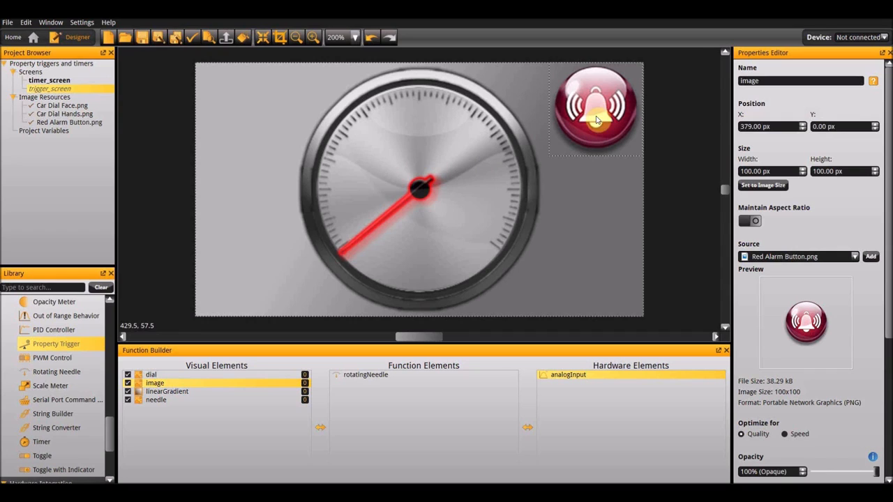
- Rename the alarm button image element as red_alarm
double_click(768, 79)
text(red_alarm)
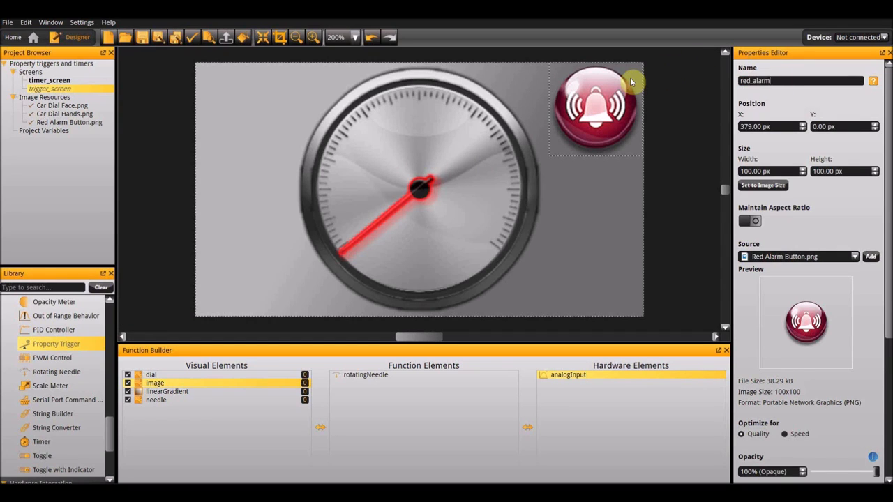
key(Return)
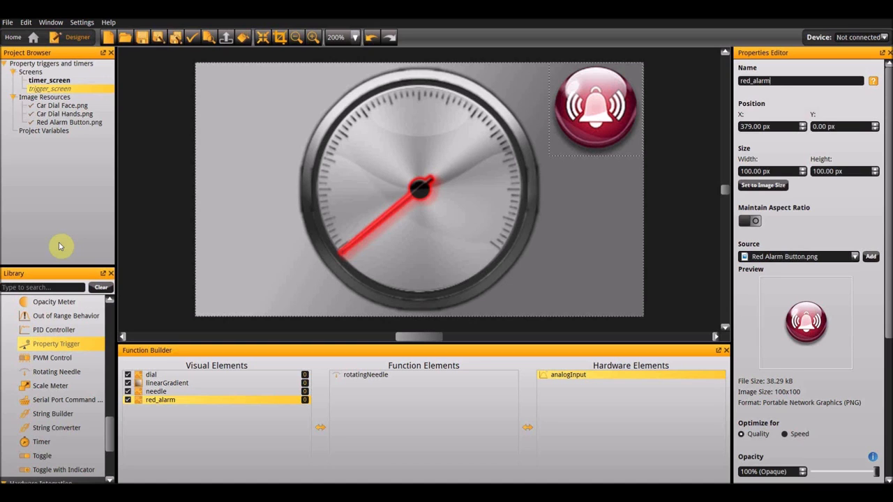
- Add a Change Properties action that sets red_alarm's Visible property to on
scroll(52, 387, up, 10)
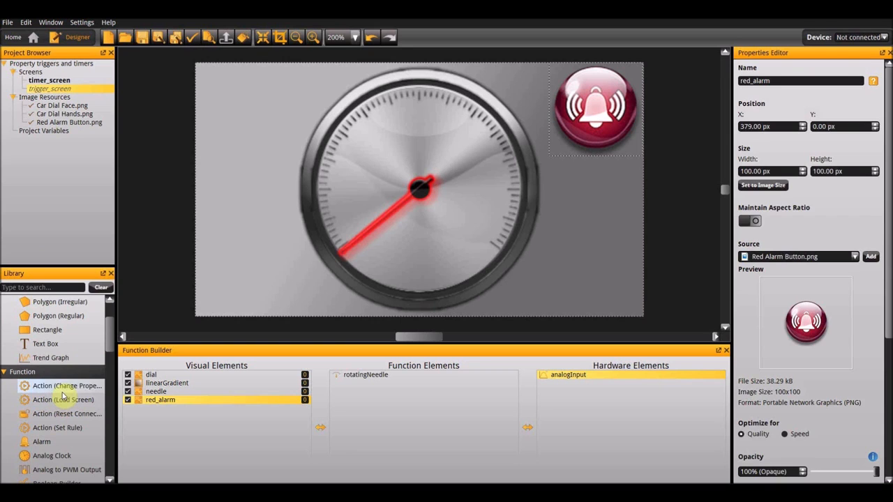
double_click(62, 391)
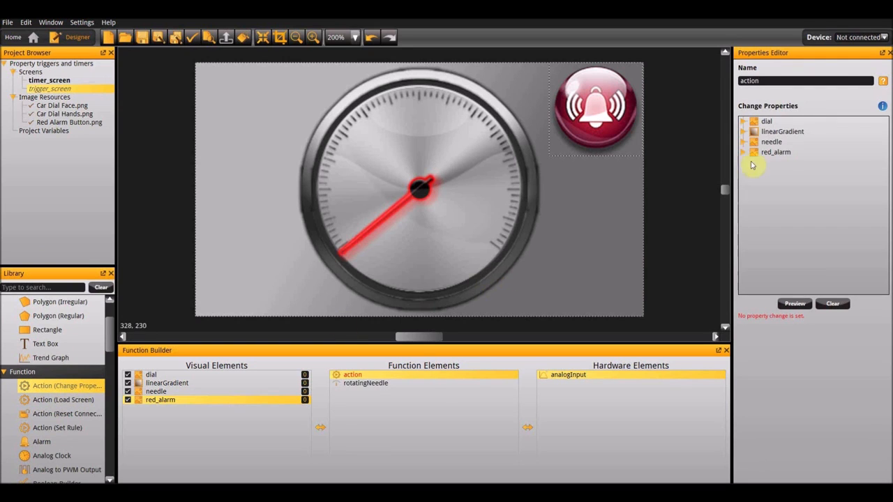
click(783, 155)
double_click(782, 158)
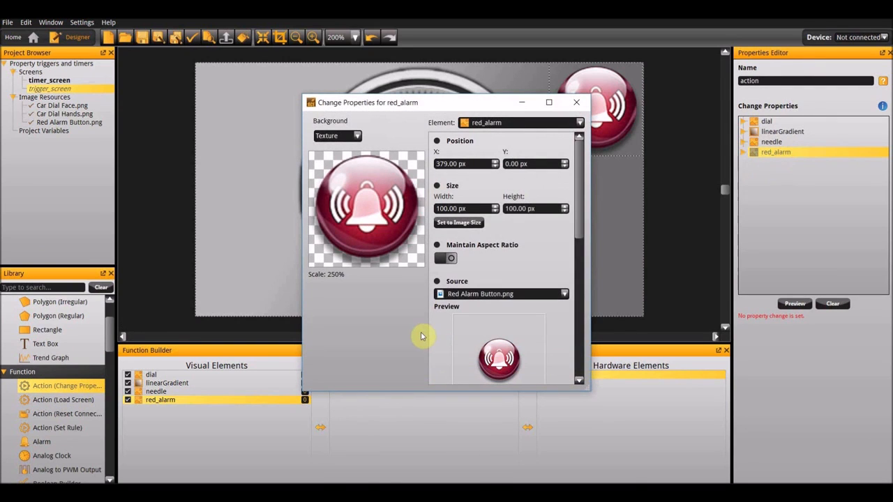
scroll(457, 349, down, 5)
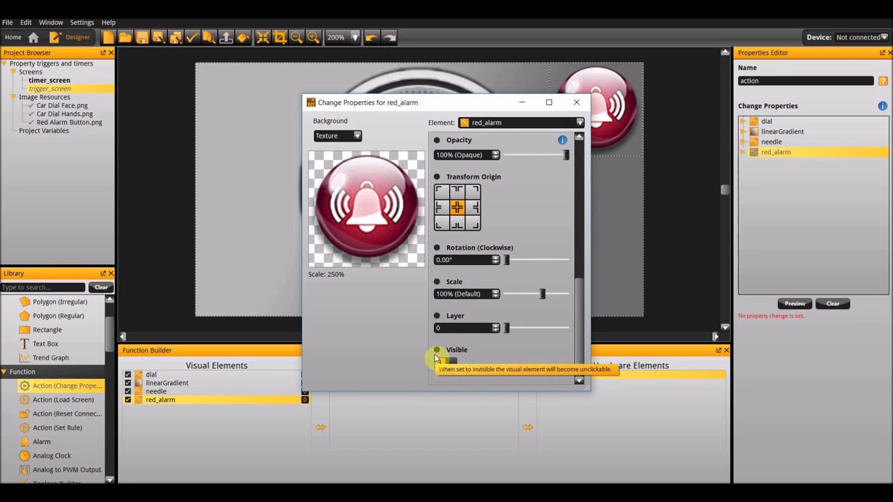
click(437, 349)
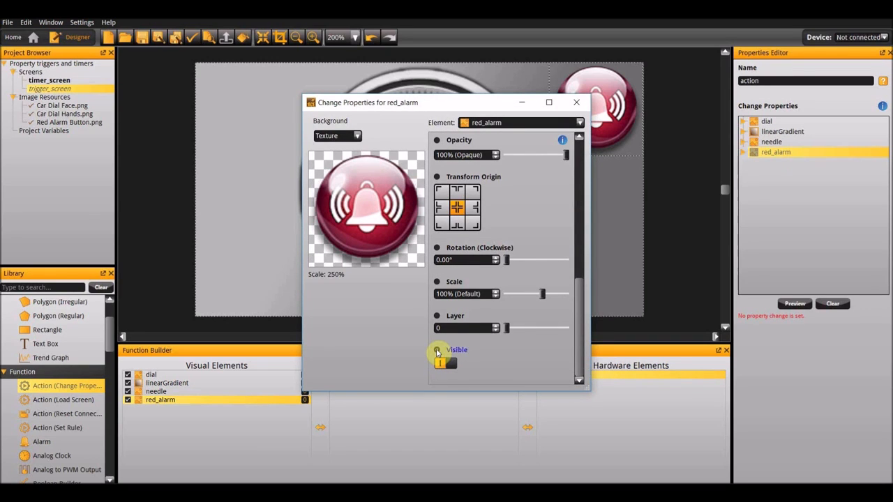
click(577, 101)
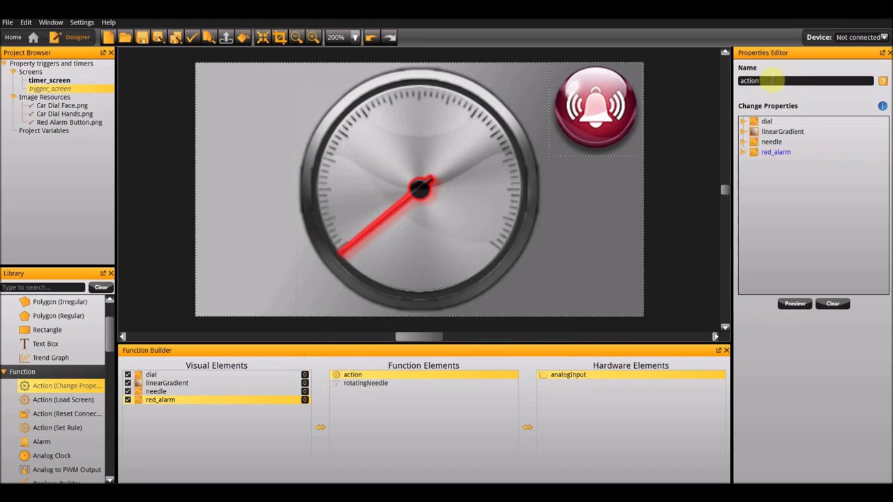
- Rename the new visibility action as turn_on_red_alarm
double_click(771, 81)
text(turn_on_red_alarm)
key(Return)
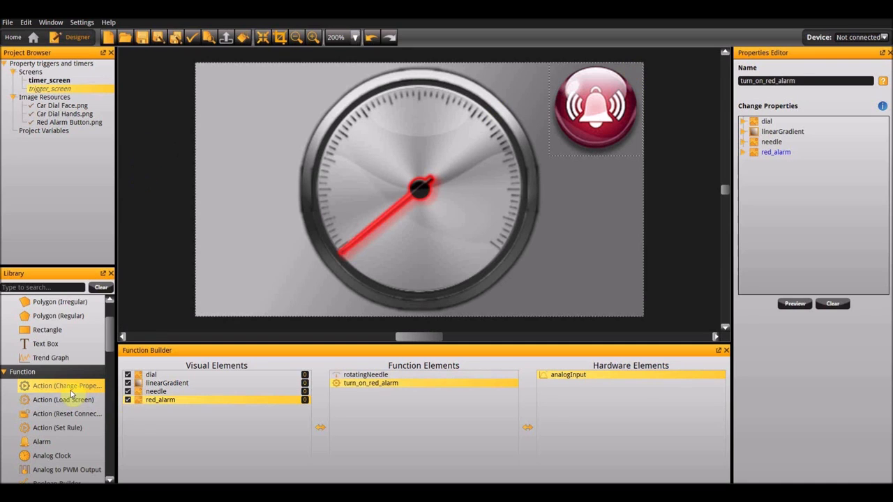
- Add a second Change Properties action that sets red_alarm's Visible property to off
drag(73, 394, 339, 391)
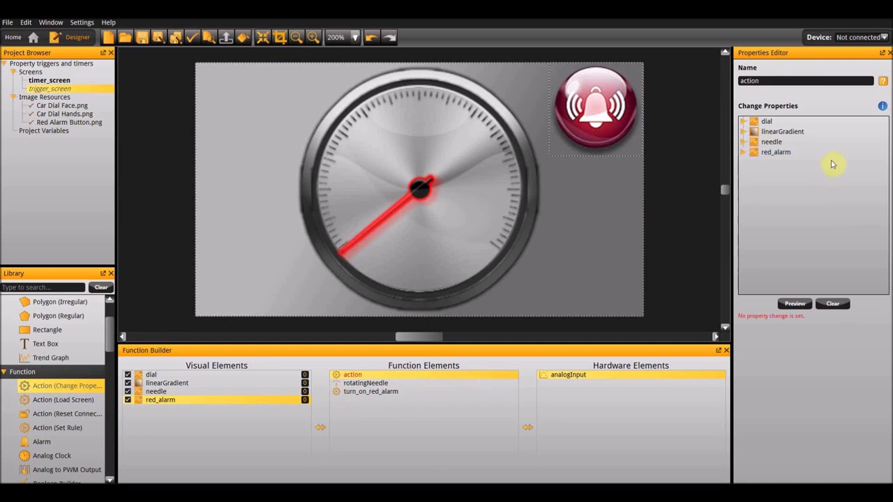
double_click(776, 152)
scroll(514, 319, down, 8)
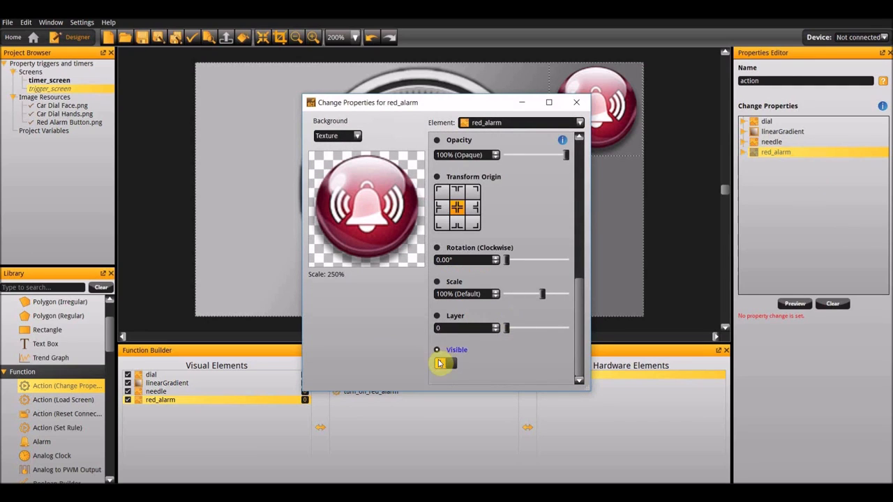
click(440, 365)
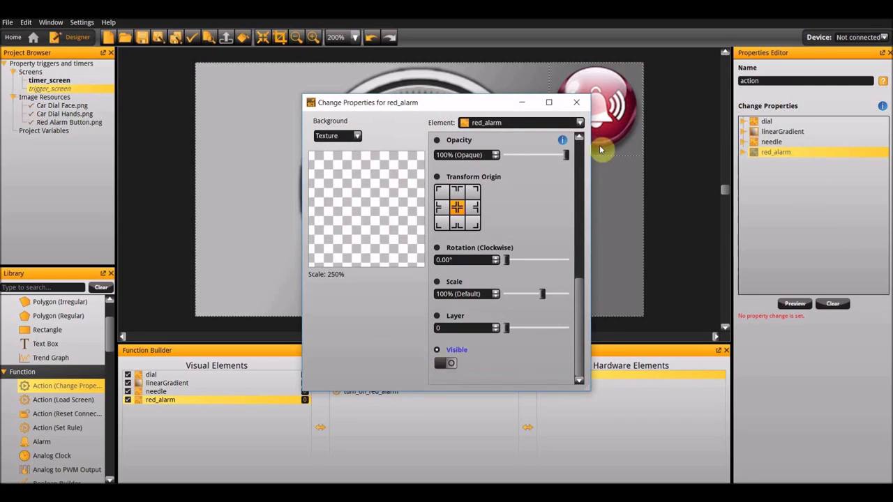
click(576, 103)
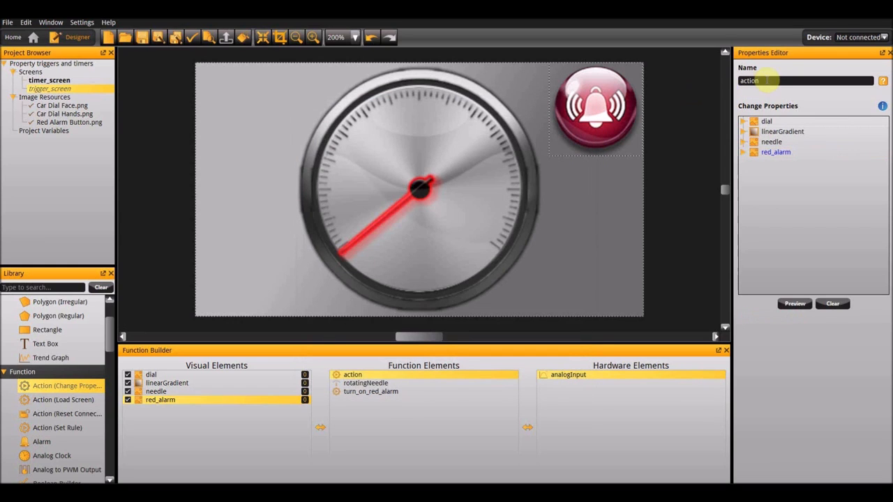
- Rename the second action as turn_off_red_alarm
drag(767, 82, 713, 79)
text(tu)
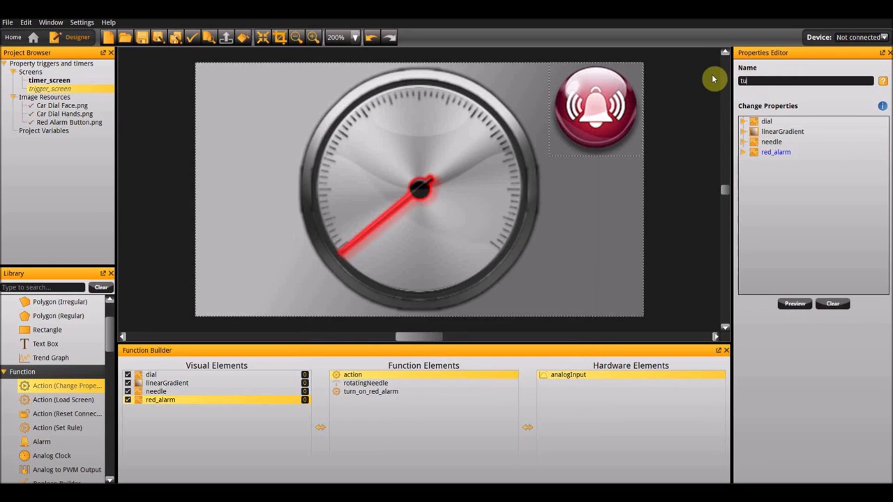
text(rn_off_red_alarm)
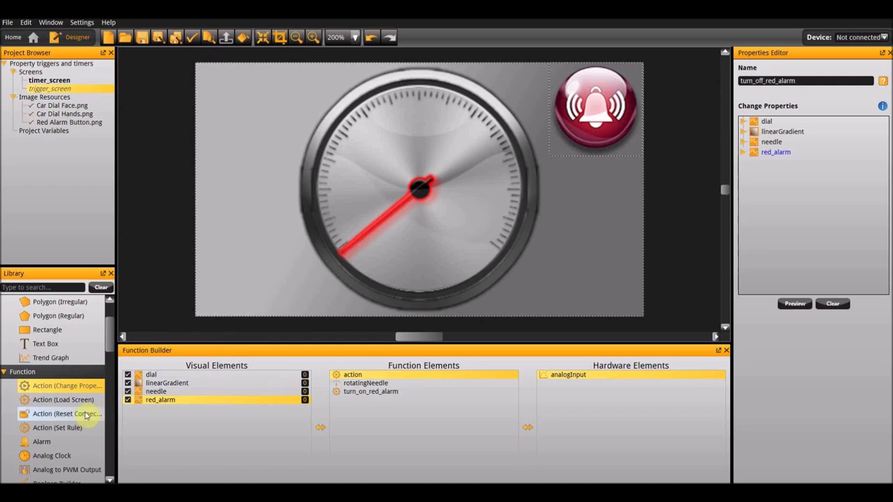
- Add a Logic Builder function to trigger_screen and give it one logical action
scroll(89, 415, down, 8)
double_click(70, 333)
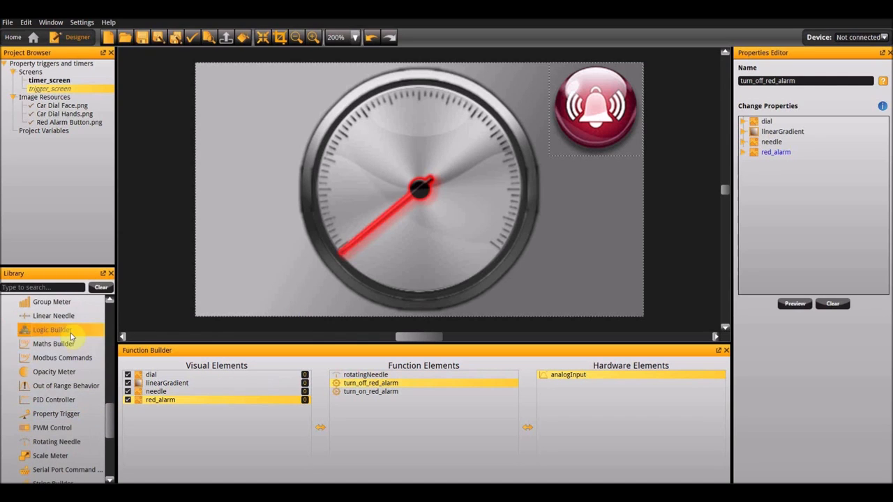
click(795, 304)
- Create an expression with three terms for the logical action and set its first term to analogInput's Voltage property
click(875, 129)
click(524, 221)
click(337, 185)
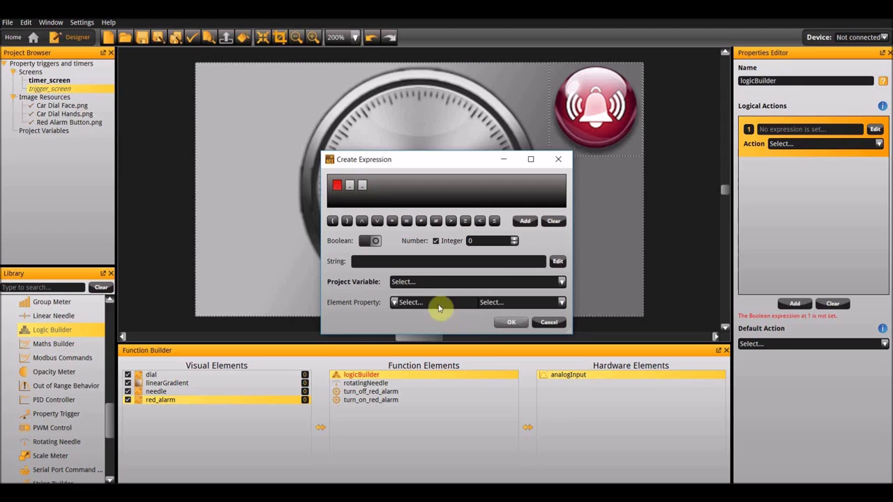
click(416, 302)
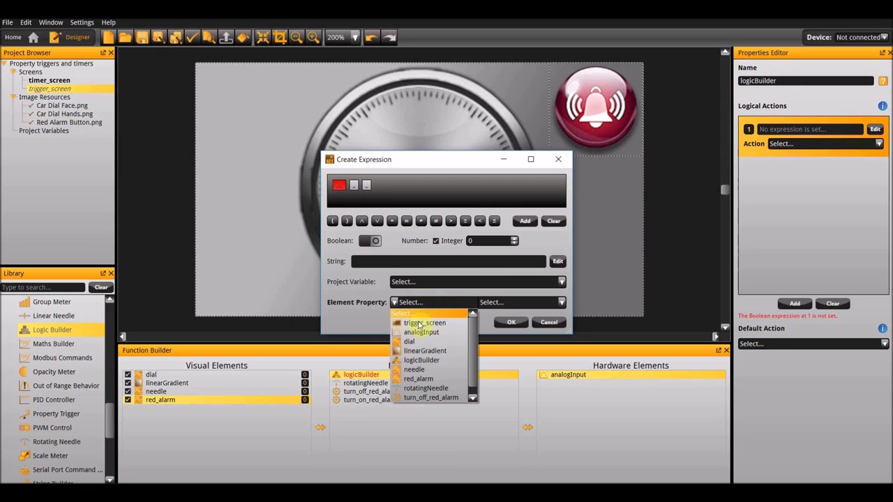
scroll(440, 369, down, 1)
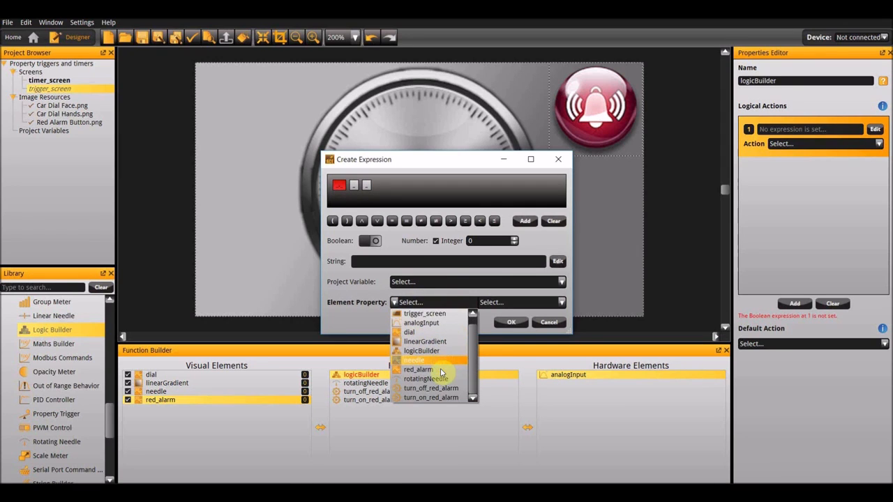
click(422, 323)
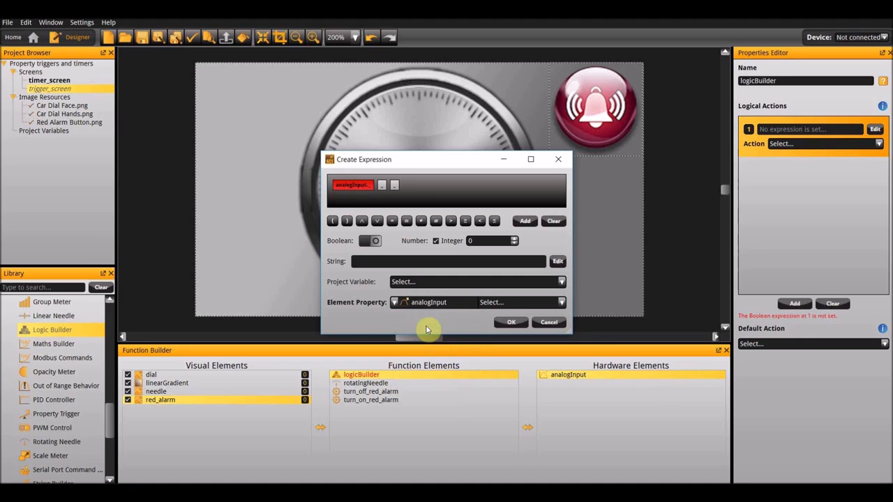
click(510, 303)
click(511, 362)
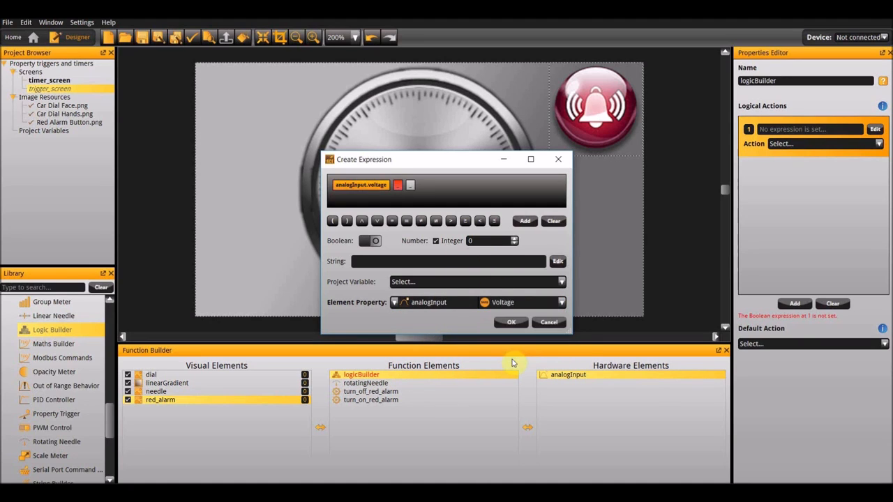
- Complete the expression with a greater-than operator and the number 7, and accept it
click(398, 187)
click(518, 244)
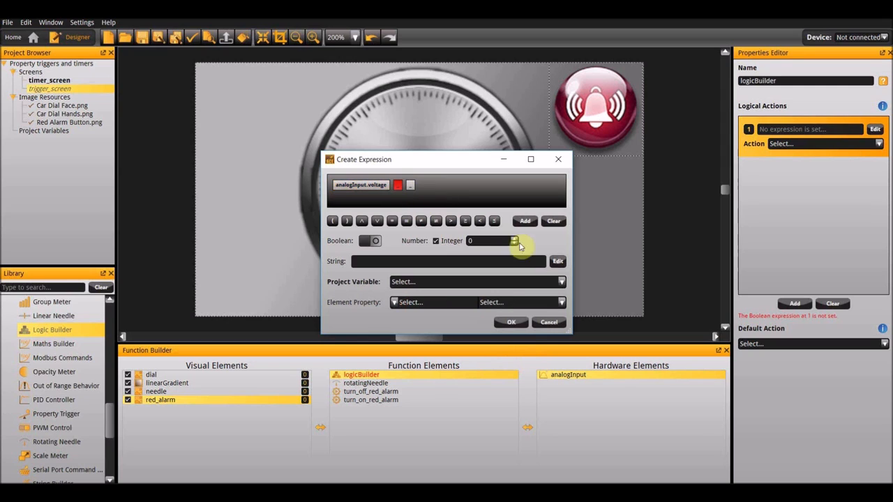
click(451, 221)
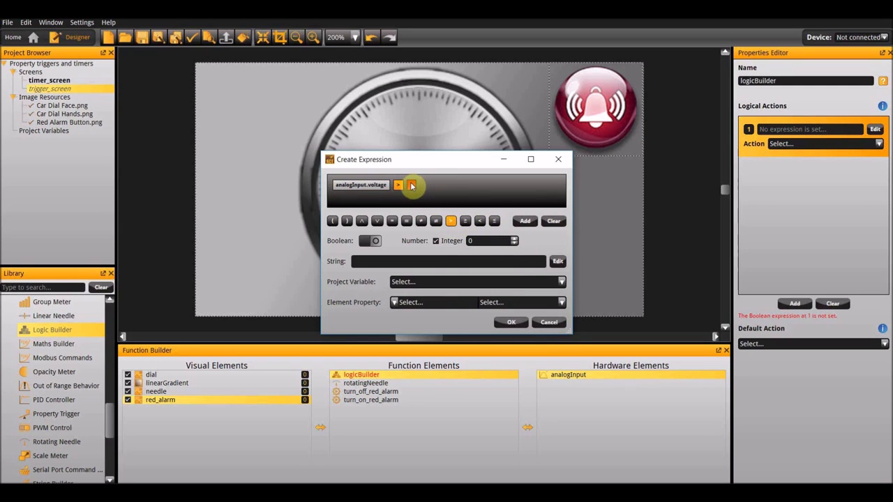
click(491, 241)
text(7)
key(Return)
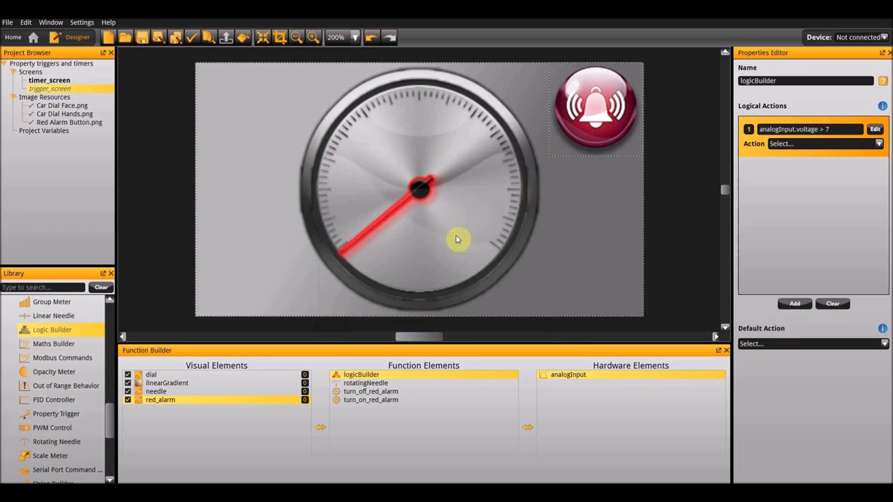
- Assign turn_on_red_alarm as the action for the voltage expression and turn_off_red_alarm as the logic builder's default action
click(800, 147)
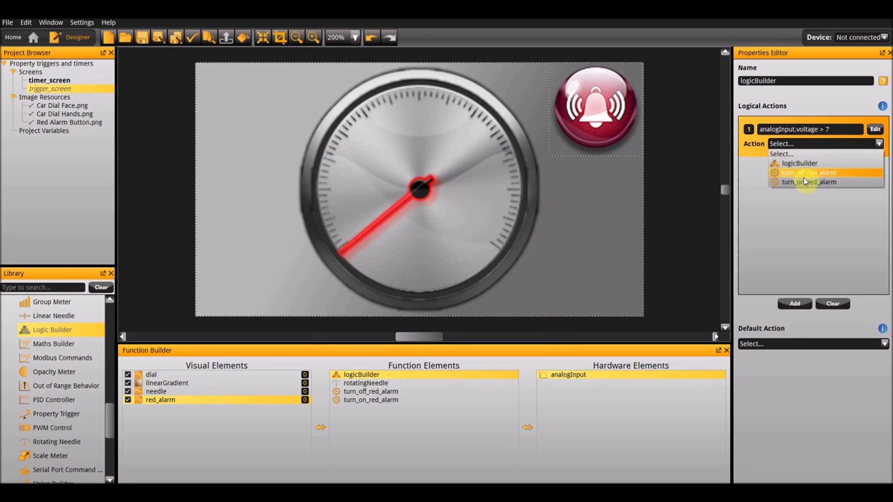
click(806, 183)
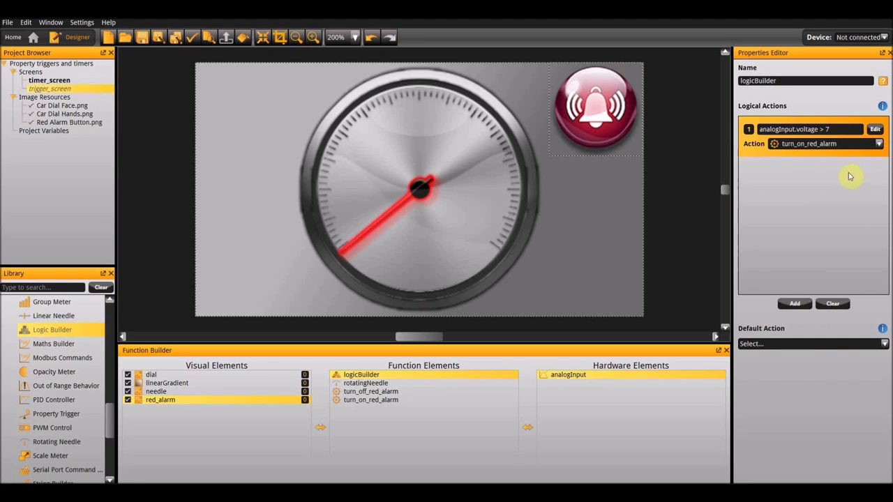
click(790, 344)
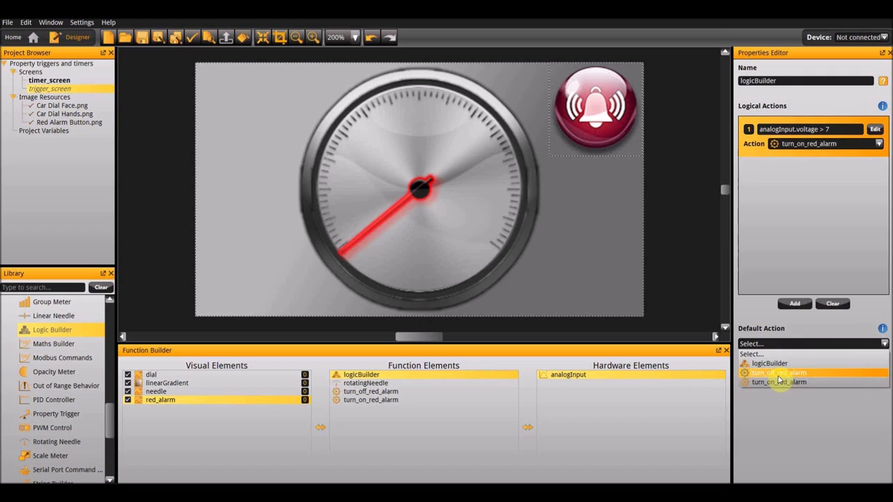
click(778, 374)
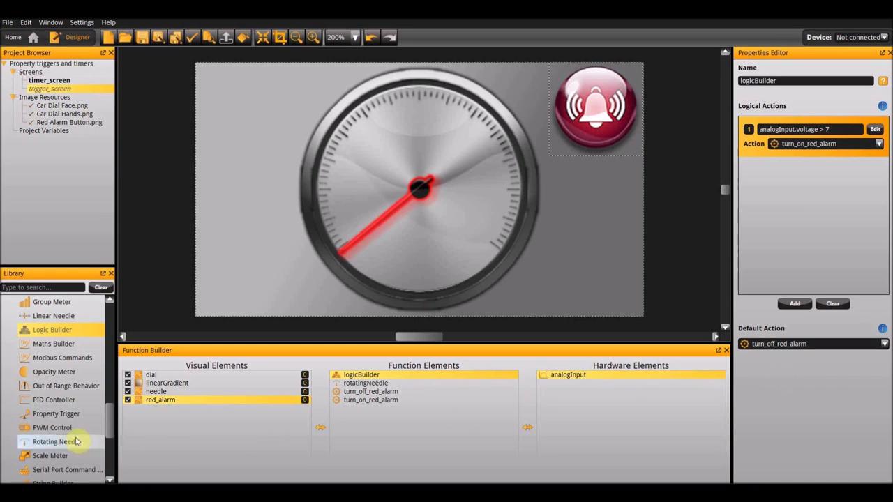
- Add a Property Trigger function that monitors analogInput's Voltage property and set logicBuilder as its scheduled action
double_click(67, 419)
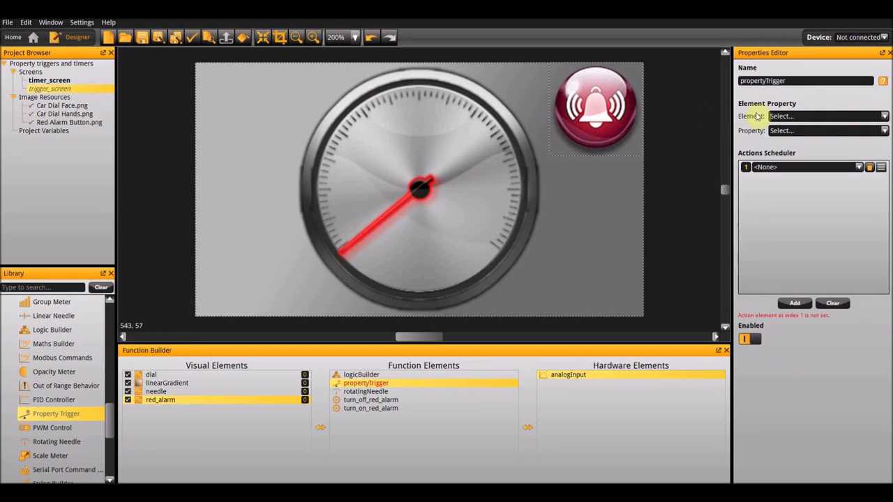
click(781, 116)
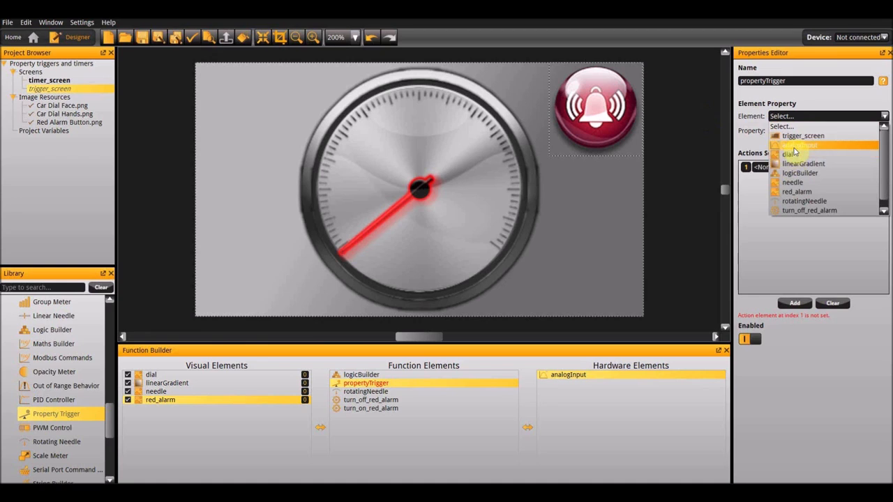
click(794, 146)
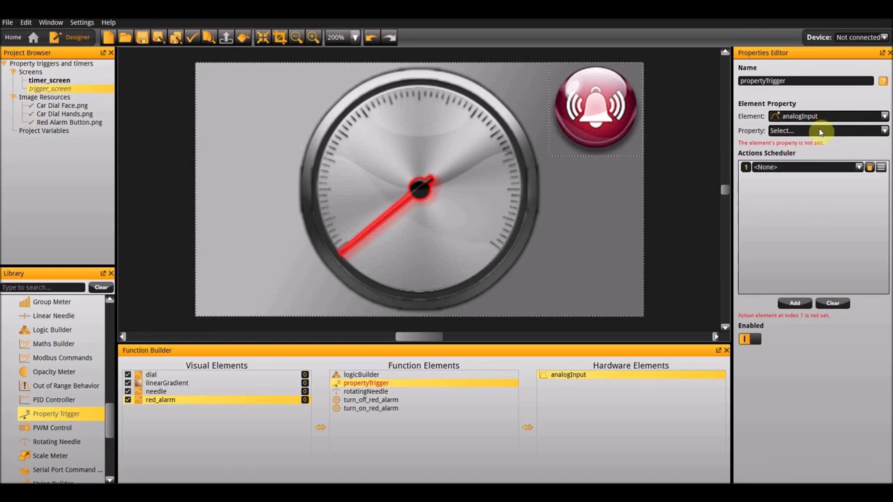
click(821, 131)
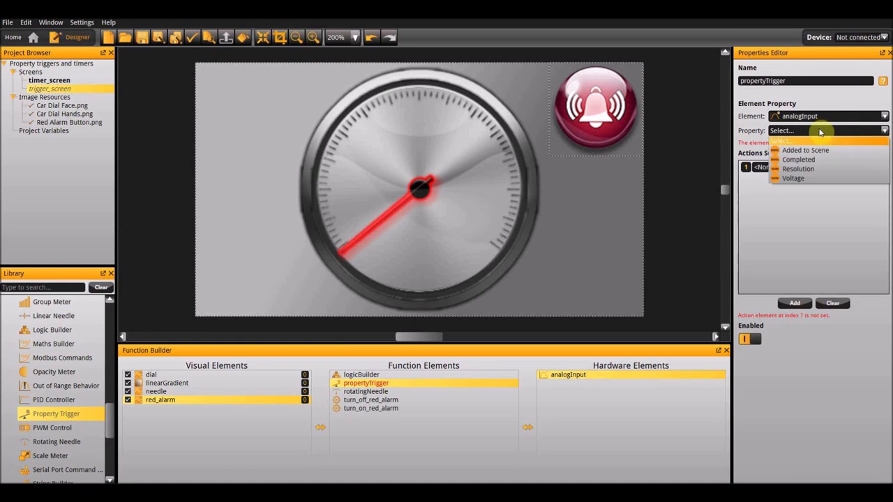
click(803, 179)
click(797, 168)
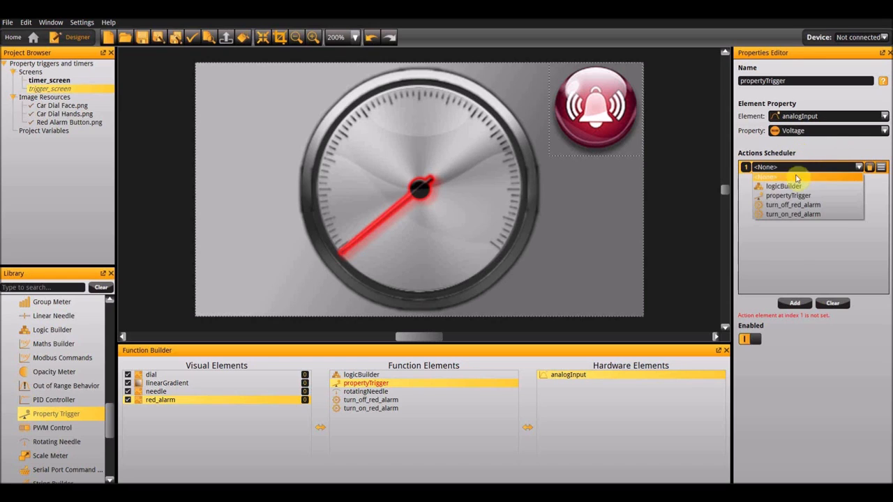
click(795, 187)
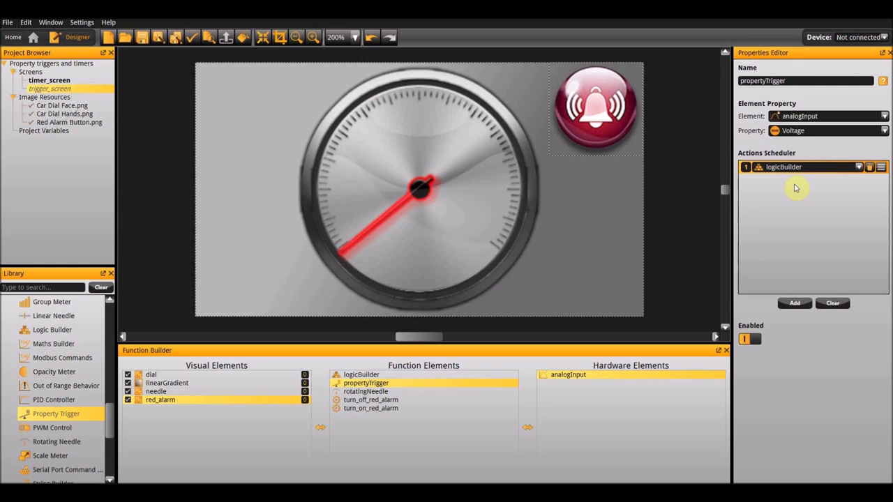
- Run the project in the emulator and move analog input 1 to about 3.62 V to test the trigger screen
key(F5)
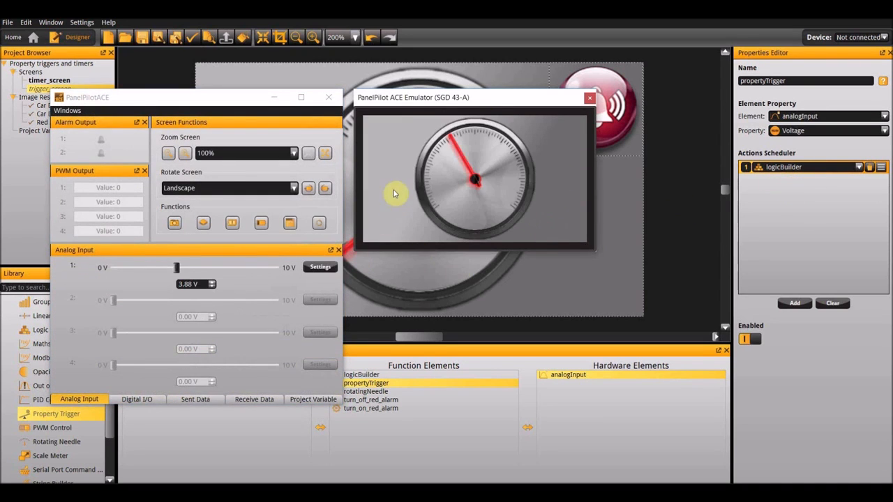
mouse_move(176, 270)
mouse_down()
mouse_move(119, 266)
mouse_move(275, 266)
mouse_move(167, 267)
mouse_move(131, 284)
mouse_move(268, 273)
mouse_move(172, 279)
mouse_up()
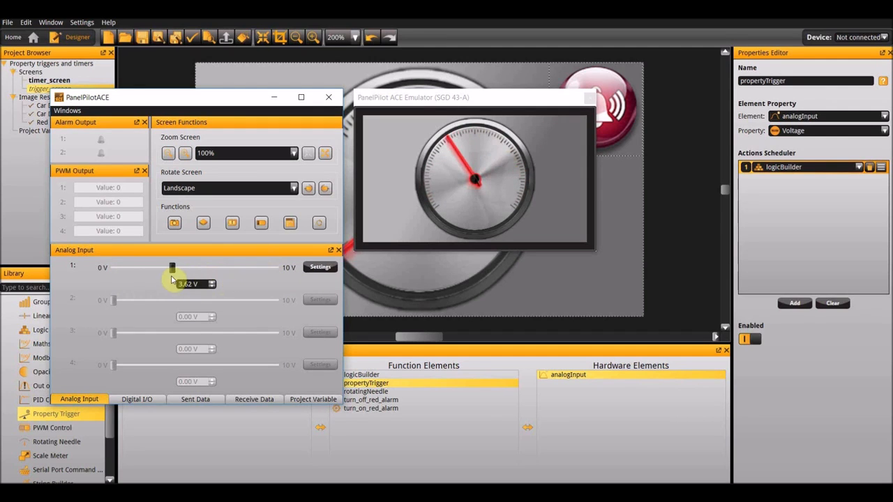